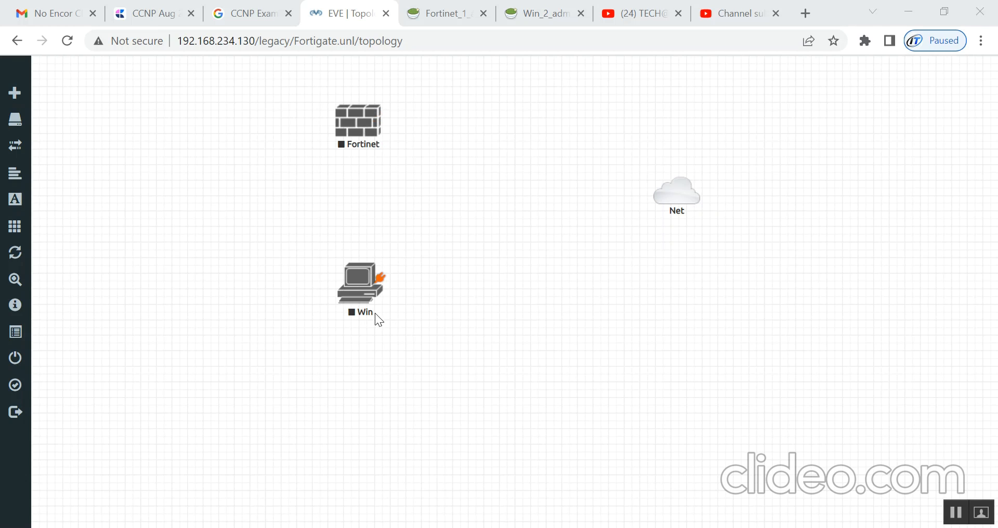
- Connect Win's e0 to Fortinet's port1 and save the lab topology
{"action": "left_click_drag", "start_coordinate": [381, 281], "coordinate": [365, 111]}
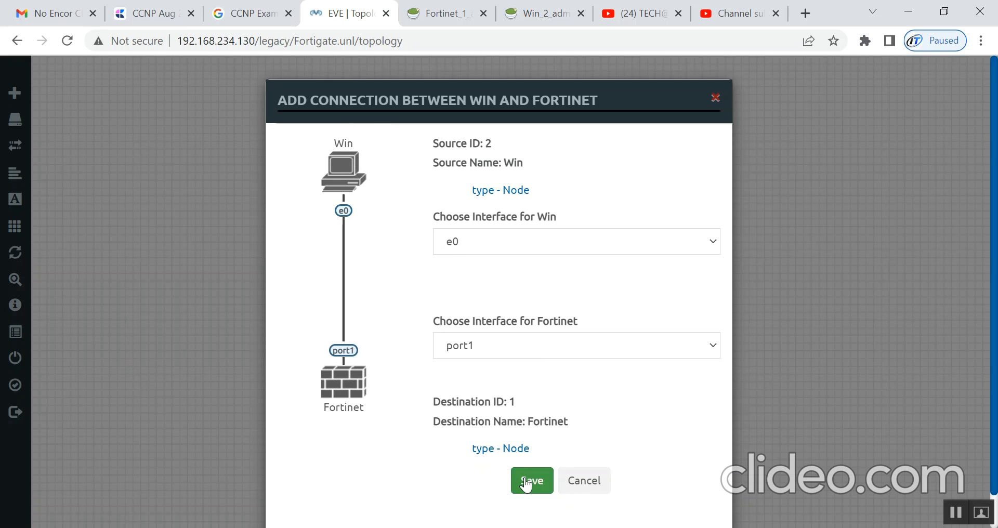
{"action": "left_click", "coordinate": [529, 481]}
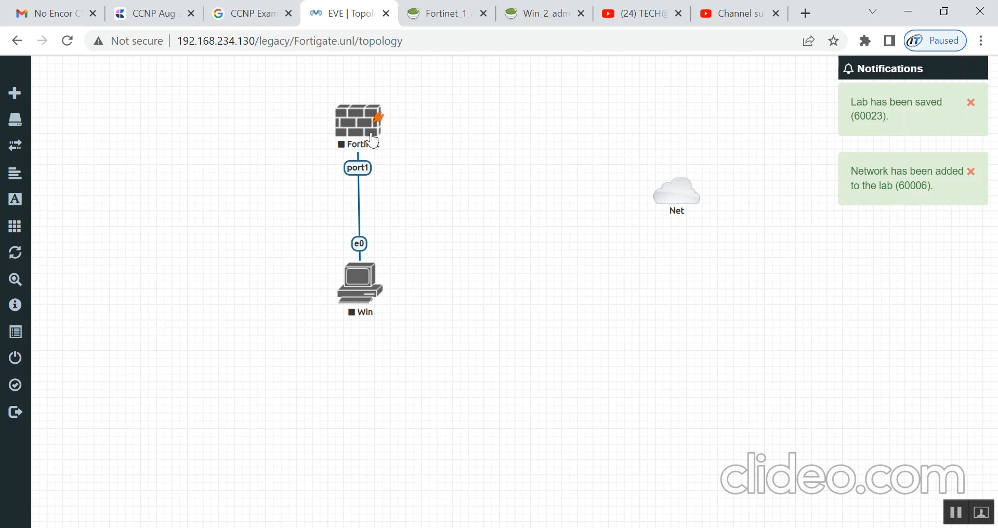
- Start the Fortinet and Win nodes, then open the Fortinet console
{"action": "right_click", "coordinate": [352, 116]}
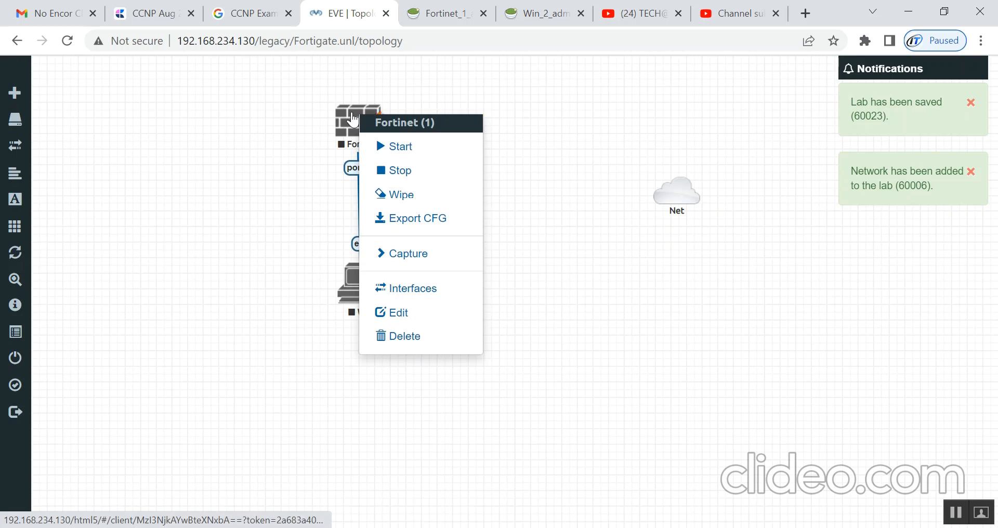
{"action": "left_click", "coordinate": [396, 147]}
{"action": "right_click", "coordinate": [352, 292]}
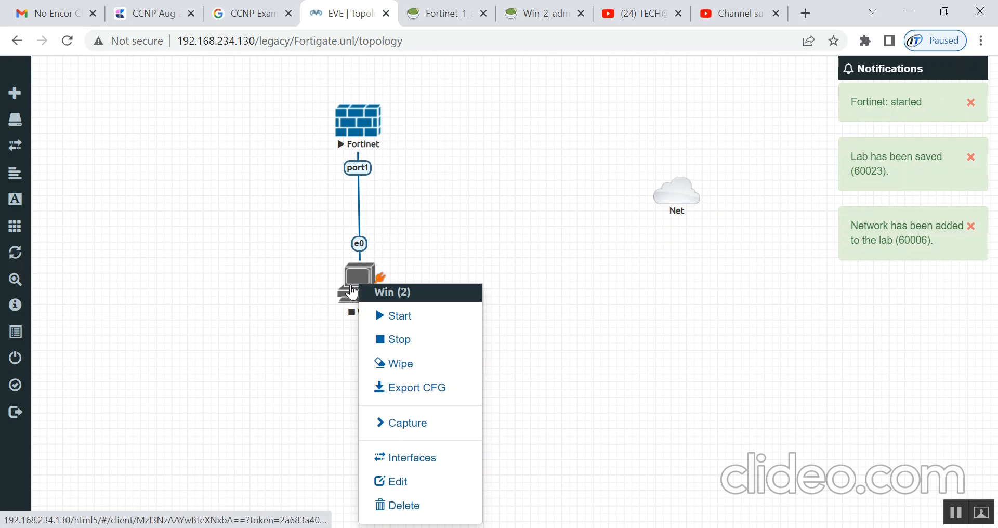
{"action": "left_click", "coordinate": [395, 315]}
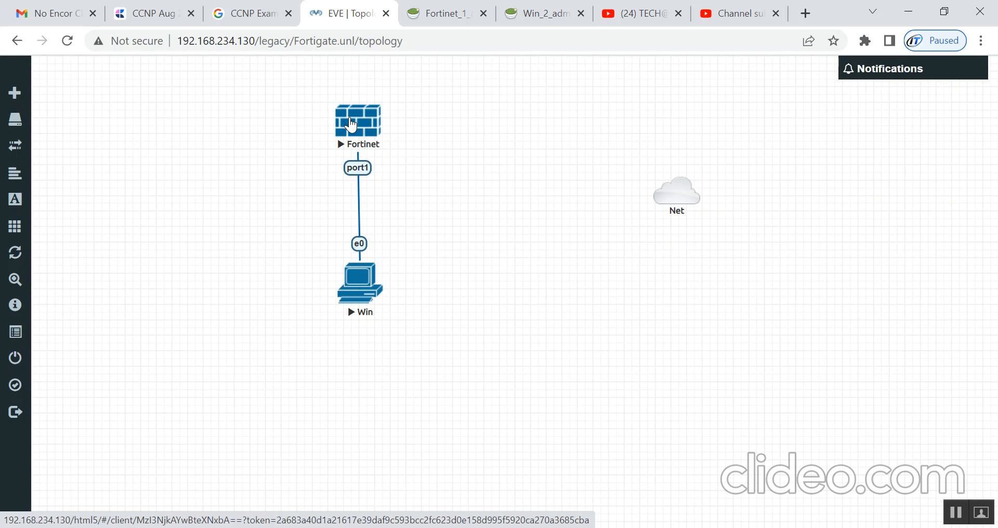
{"action": "left_click", "coordinate": [351, 125]}
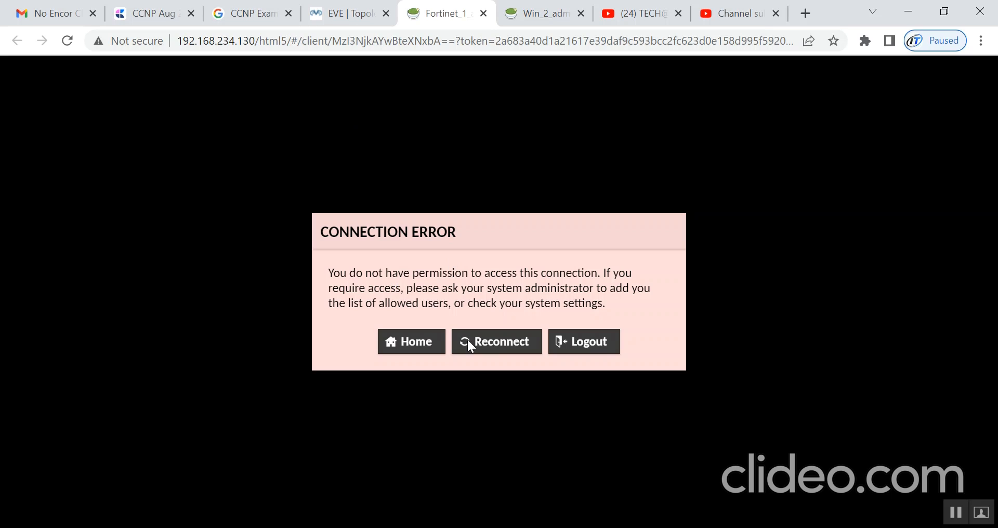
- Reconnect the Fortinet console, open the Win console, and return to the Fortinet_1 tab
{"action": "left_click", "coordinate": [481, 341]}
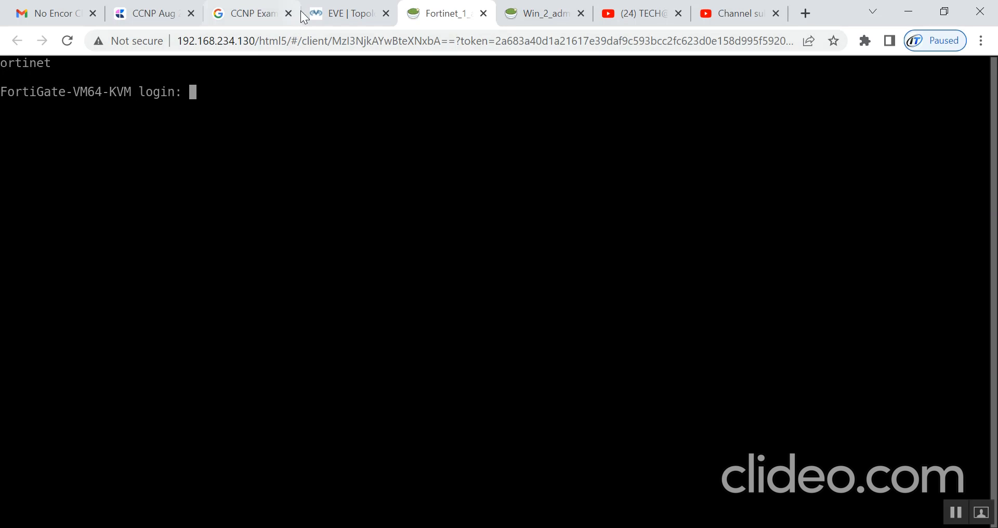
{"action": "left_click", "coordinate": [345, 4]}
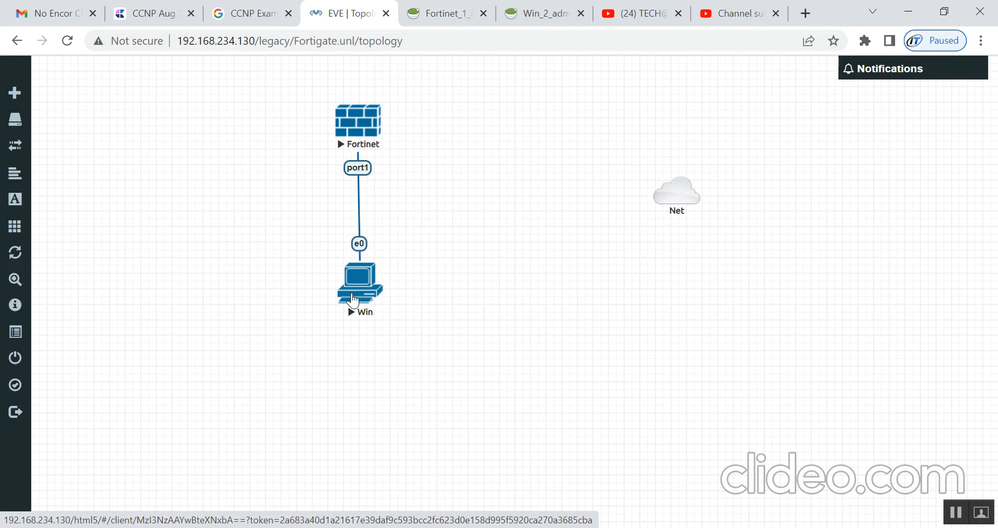
{"action": "left_click", "coordinate": [353, 301]}
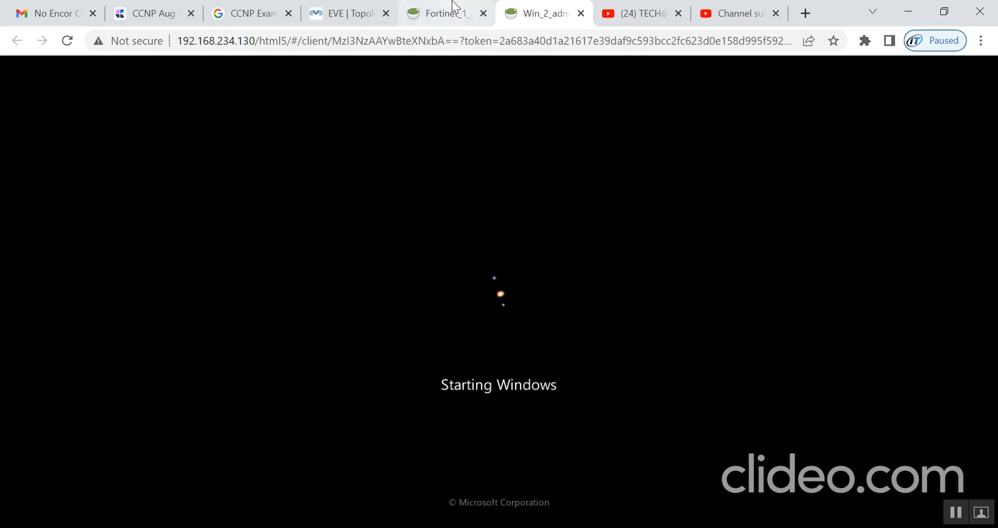
{"action": "left_click", "coordinate": [450, 12]}
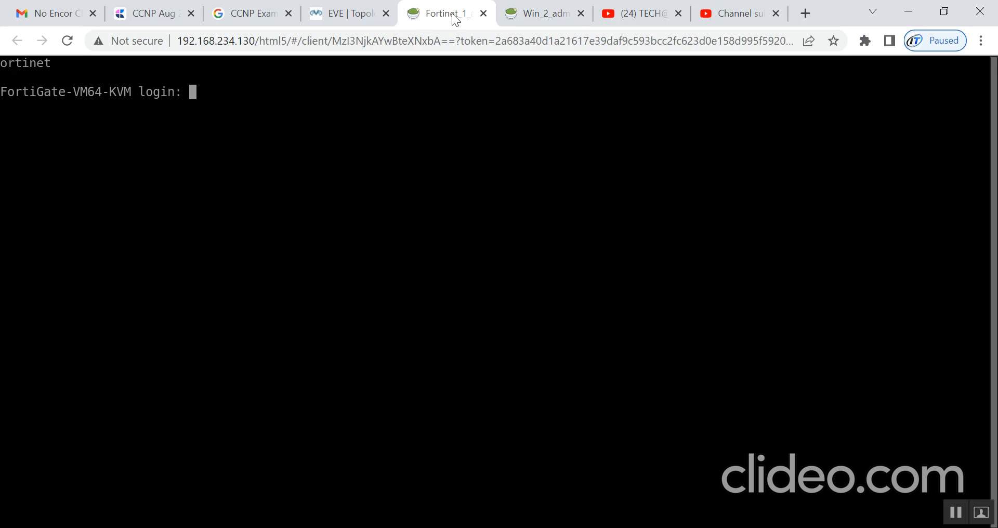
{"action": "left_click", "coordinate": [319, 16]}
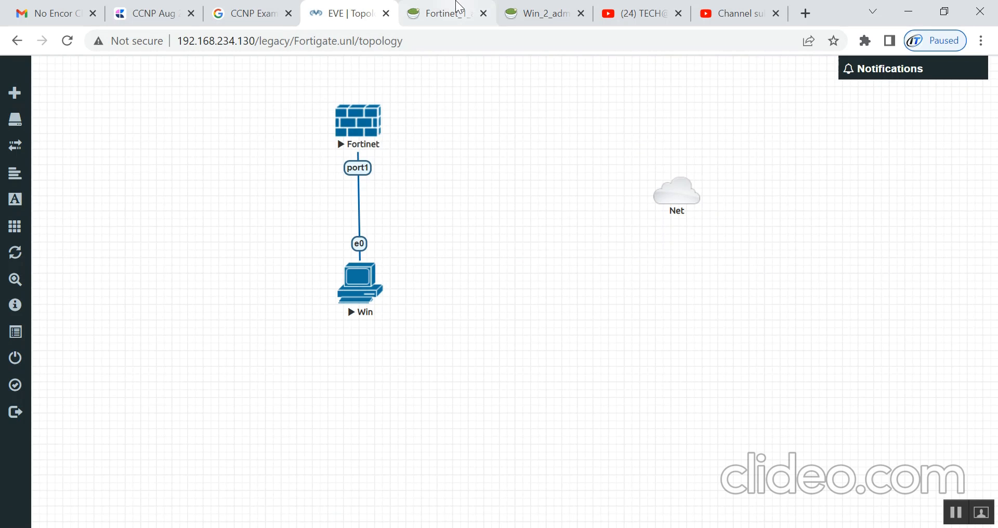
{"action": "left_click", "coordinate": [461, 11]}
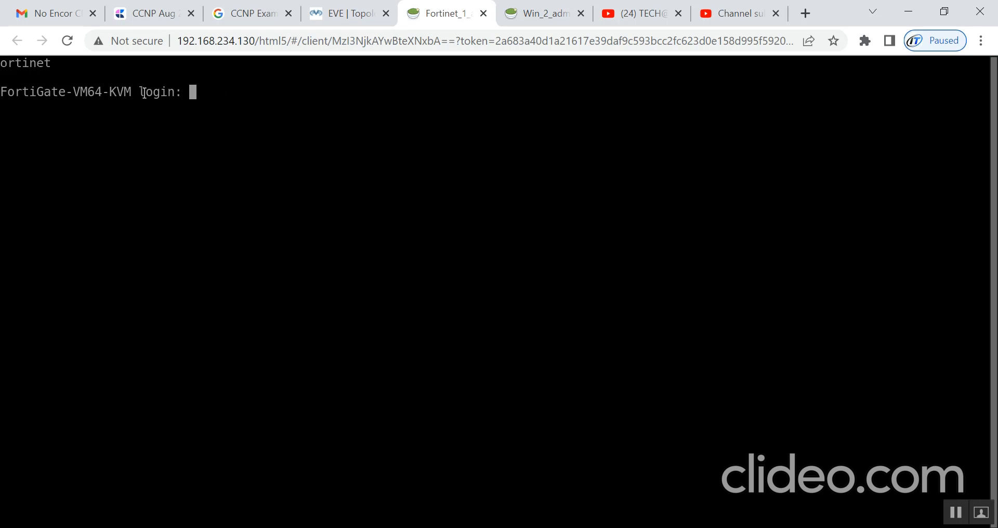
- Log in to FortiGate as admin with a blank password and set a new admin password
{"action": "type", "text": "admin"}
{"action": "key", "text": "Return"}
{"action": "key", "text": "Return"}
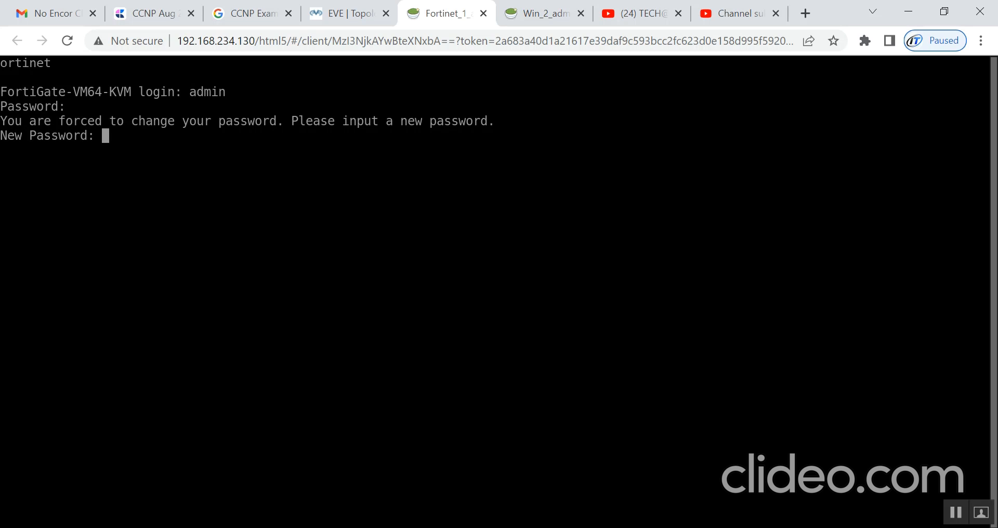
{"action": "key", "text": "Return"}
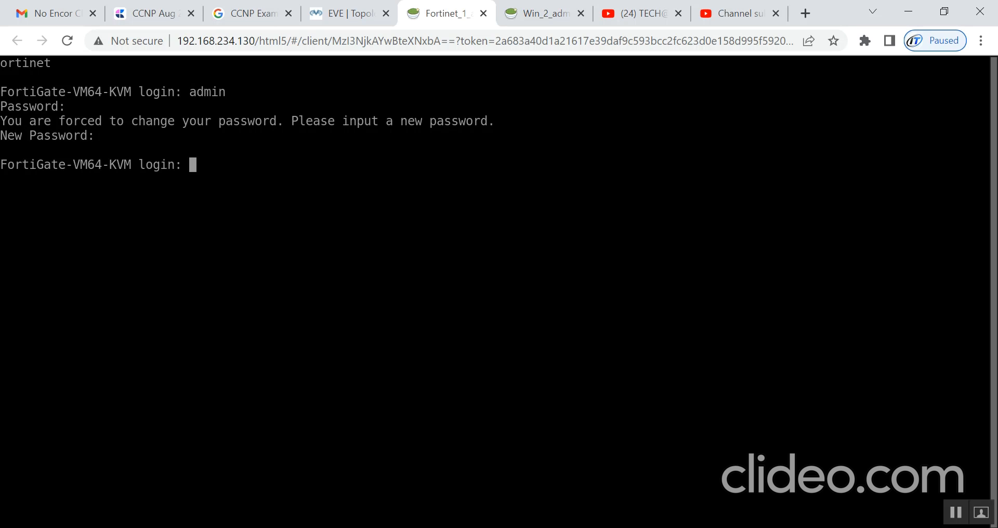
{"action": "type", "text": "admin"}
{"action": "key", "text": "Return"}
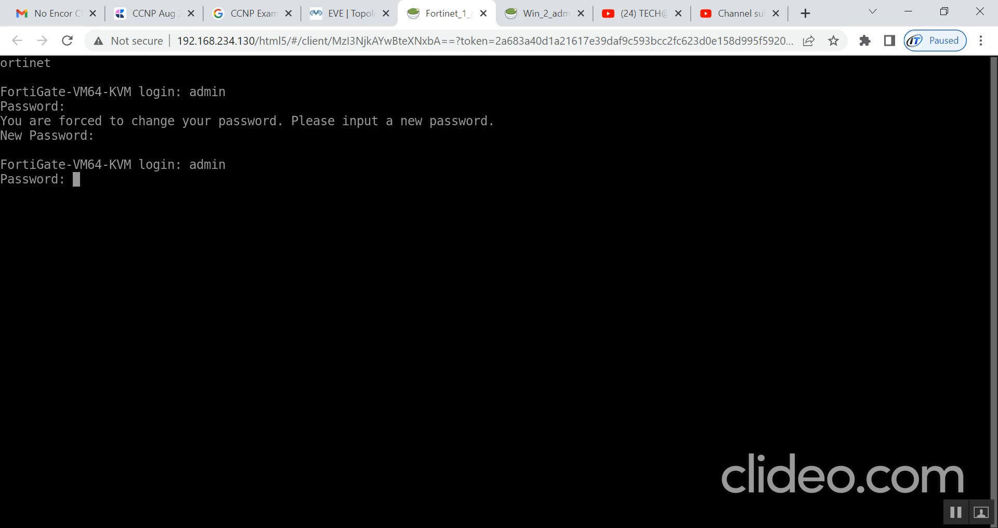
{"action": "key", "text": "Return"}
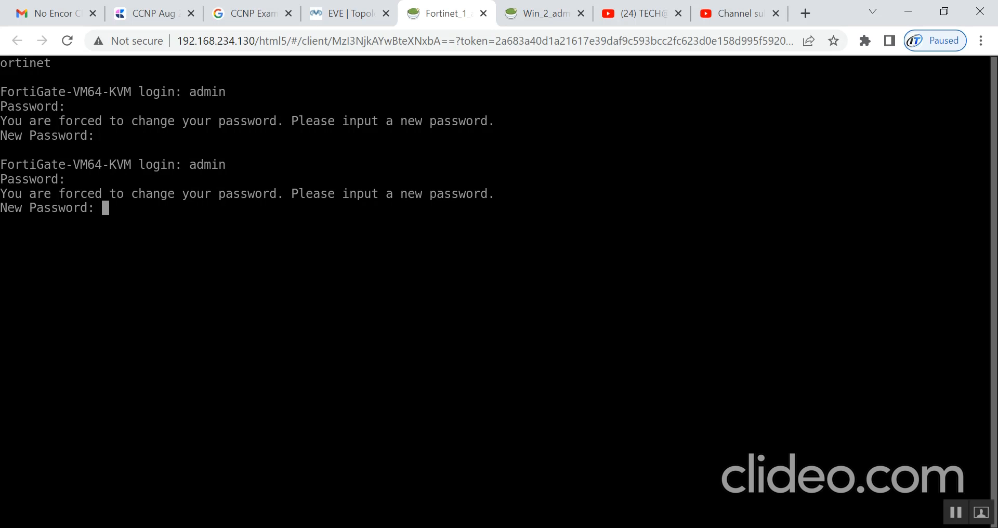
{"action": "key", "text": "Return"}
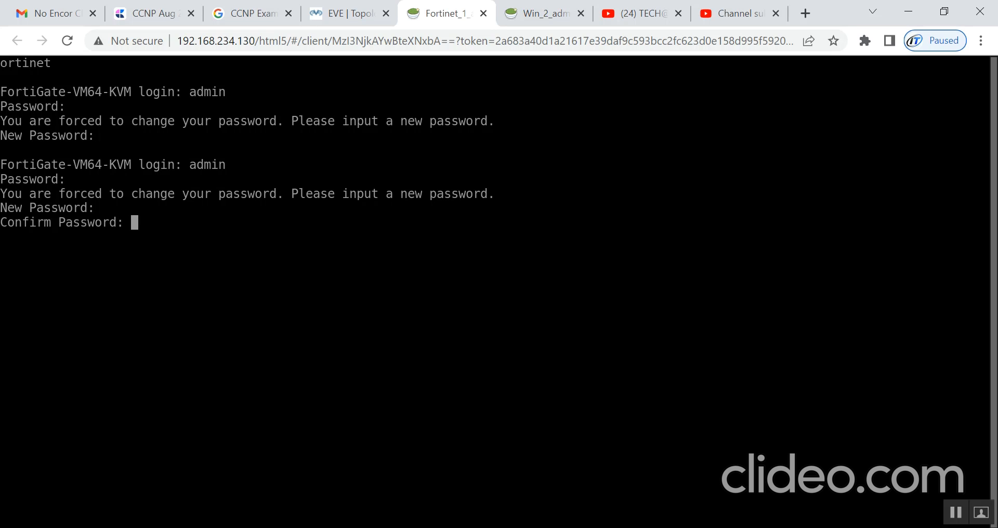
{"action": "key", "text": "Return"}
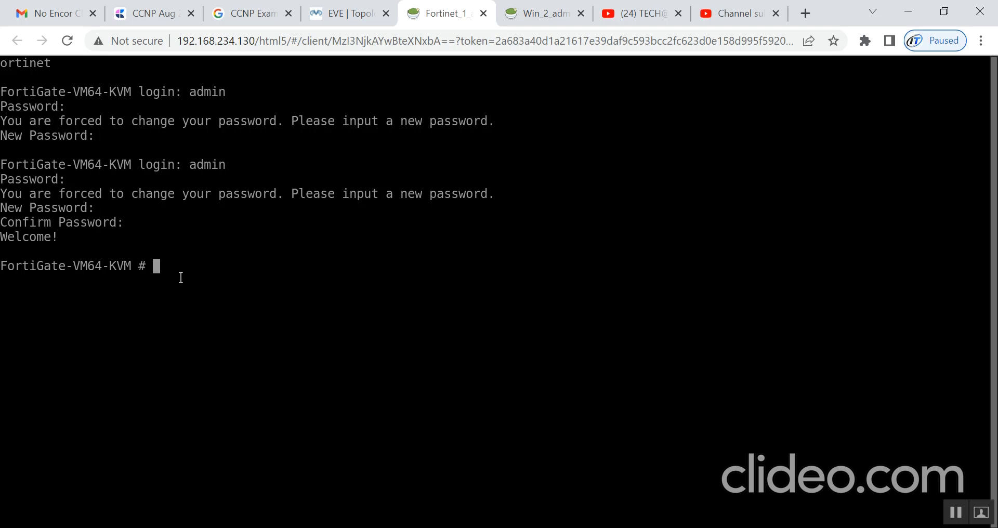
- Run show system interface in the FortiGate console
{"action": "type", "text": "shw"}
{"action": "key", "text": "BackSpace"}
{"action": "type", "text": "ow in"}
{"action": "key", "text": "BackSpace"}
{"action": "key", "text": "BackSpace"}
{"action": "type", "text": "system interface"}
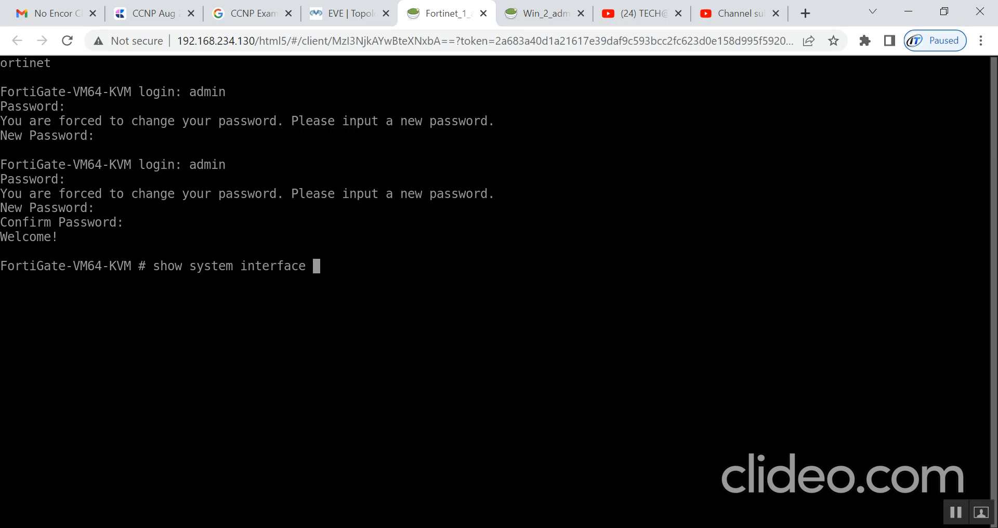
{"action": "key", "text": "Return"}
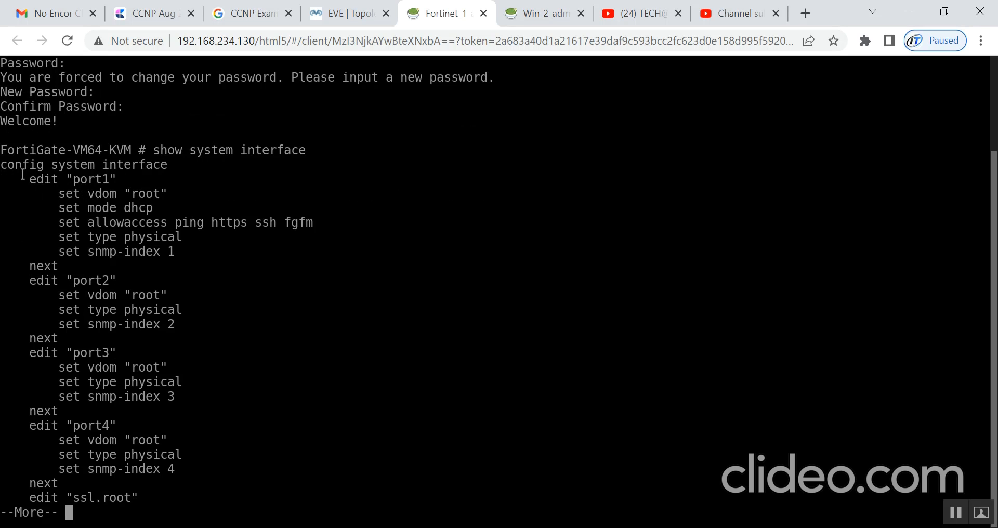
- Highlight port1's DHCP settings and page through the rest of the interface listing
{"action": "left_click_drag", "start_coordinate": [24, 177], "coordinate": [193, 204]}
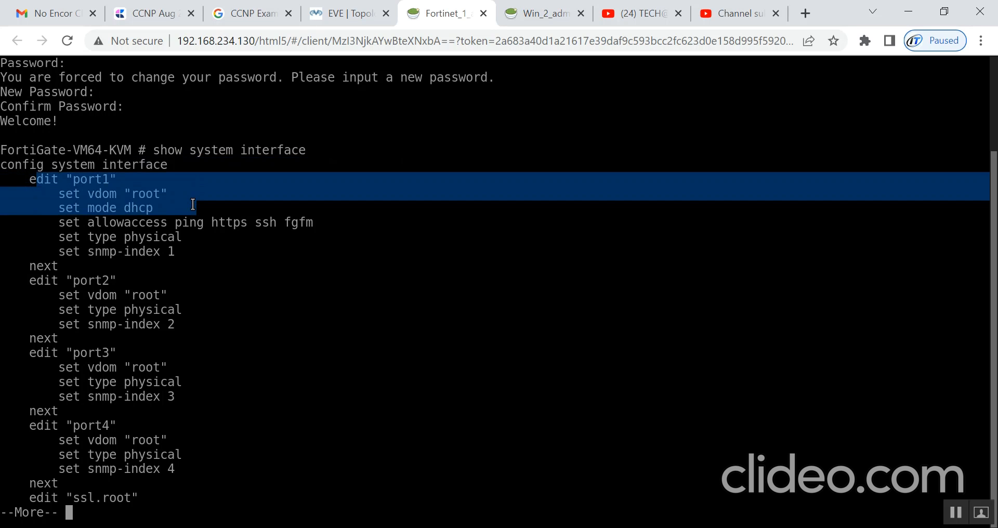
{"action": "left_click", "coordinate": [42, 182]}
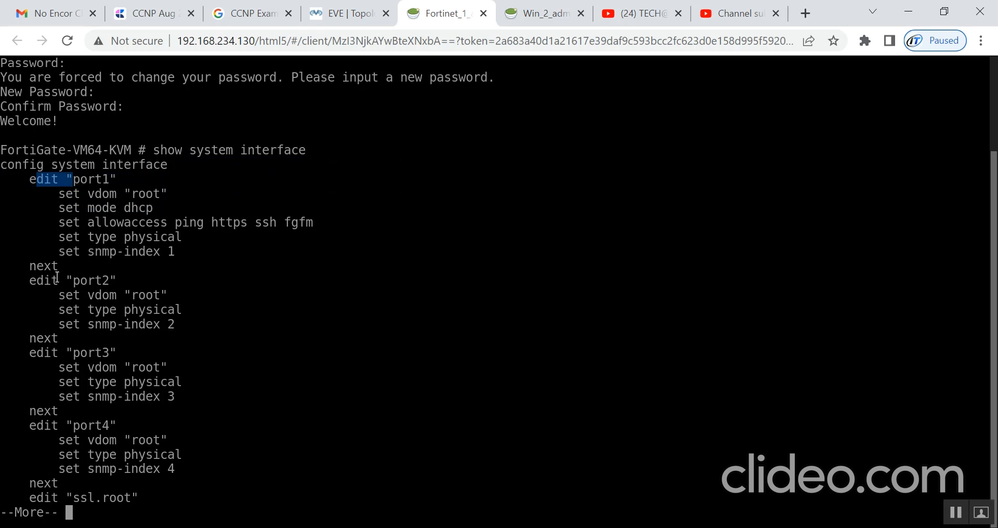
{"action": "left_click_drag", "start_coordinate": [59, 281], "coordinate": [169, 295]}
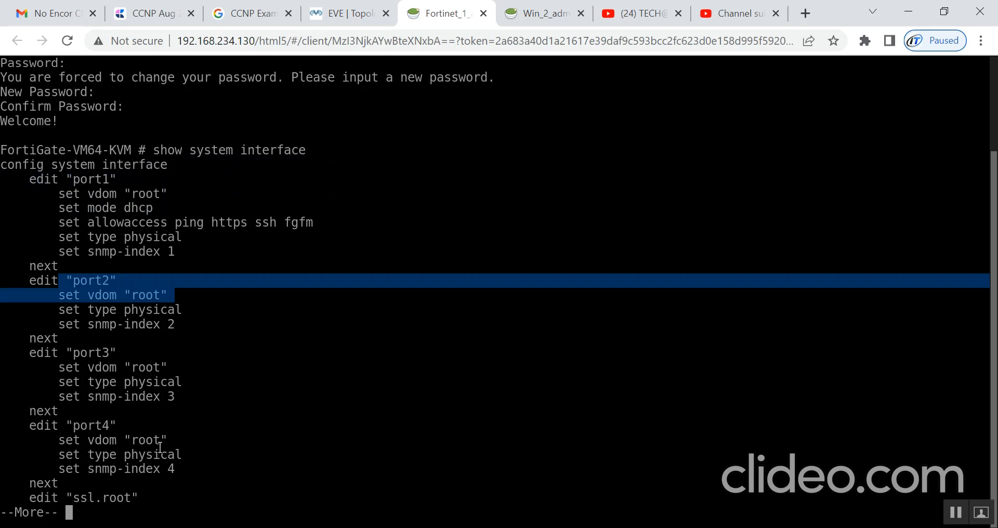
{"action": "key", "text": "Return"}
{"action": "key", "text": "Return"}
{"action": "key", "text": "Return"}
{"action": "key", "text": "Return"}
{"action": "key", "text": "Return"}
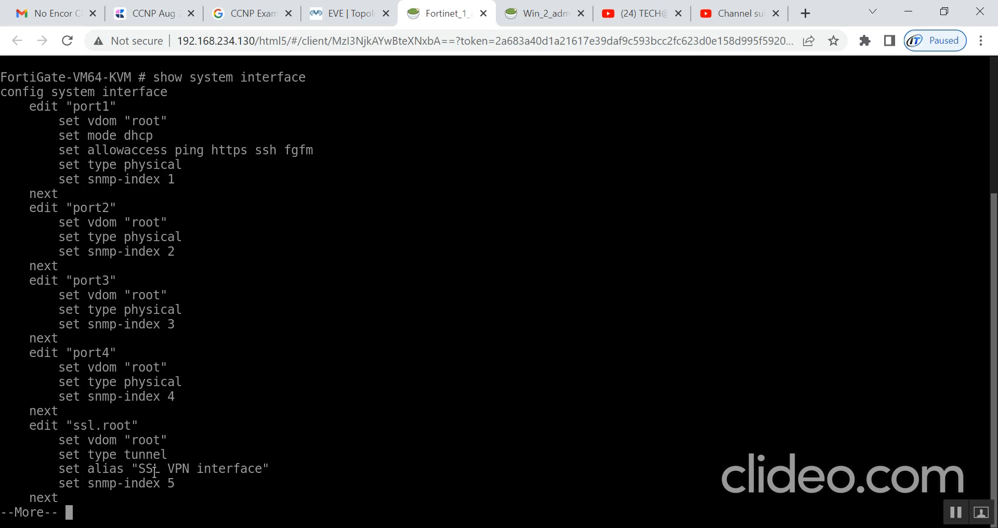
{"action": "key", "text": "Return"}
{"action": "key", "text": "Return"}
{"action": "key", "text": "Return"}
{"action": "key", "text": "Return"}
{"action": "key", "text": "Return"}
{"action": "key", "text": "Return"}
{"action": "key", "text": "Return"}
{"action": "key", "text": "Return"}
{"action": "key", "text": "Return"}
{"action": "key", "text": "Return"}
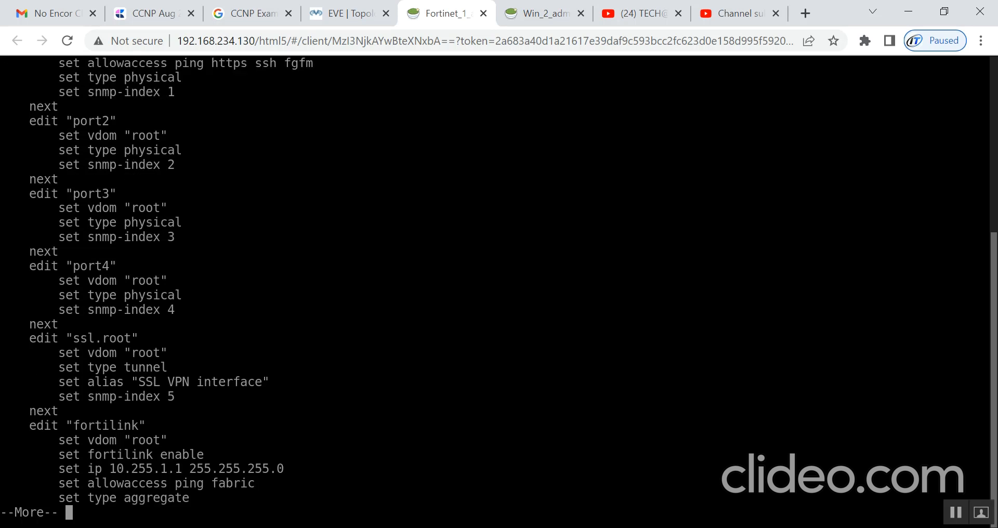
{"action": "key", "text": "Return"}
{"action": "key", "text": "Return"}
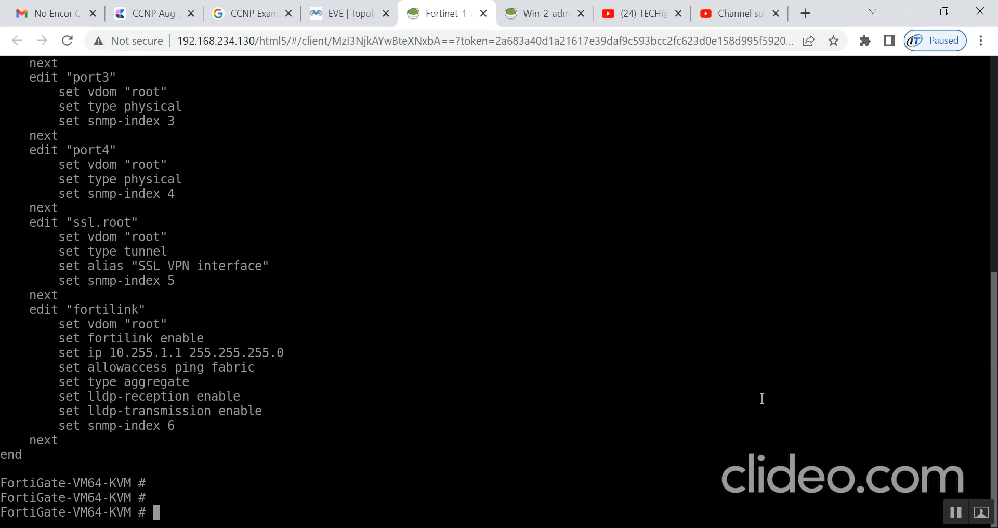
{"action": "left_click_drag", "start_coordinate": [994, 332], "coordinate": [976, 131]}
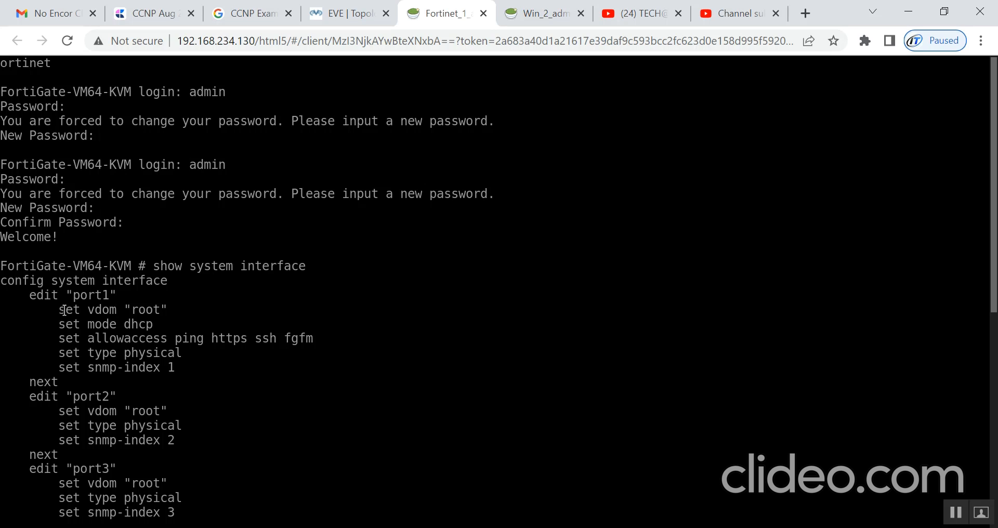
{"action": "left_click_drag", "start_coordinate": [63, 311], "coordinate": [283, 382]}
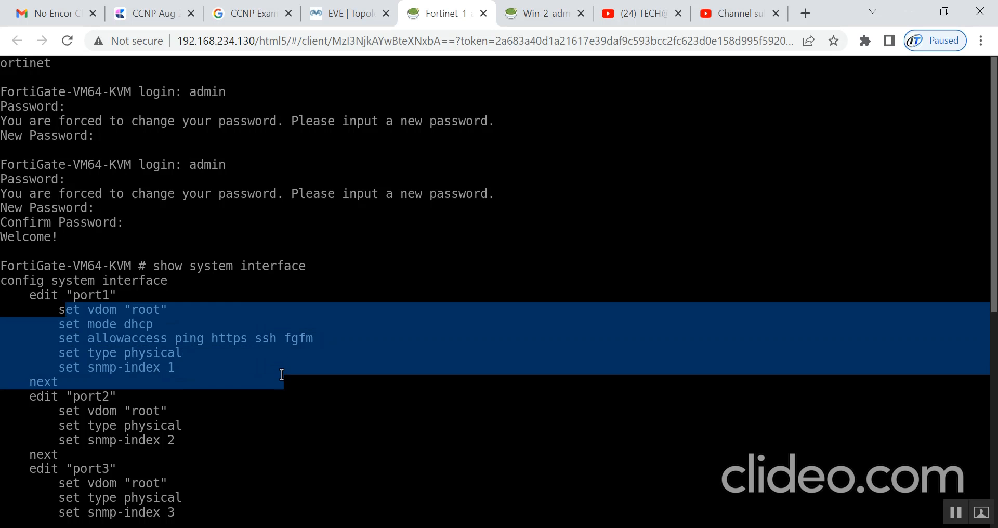
{"action": "left_click_drag", "start_coordinate": [63, 367], "coordinate": [81, 333]}
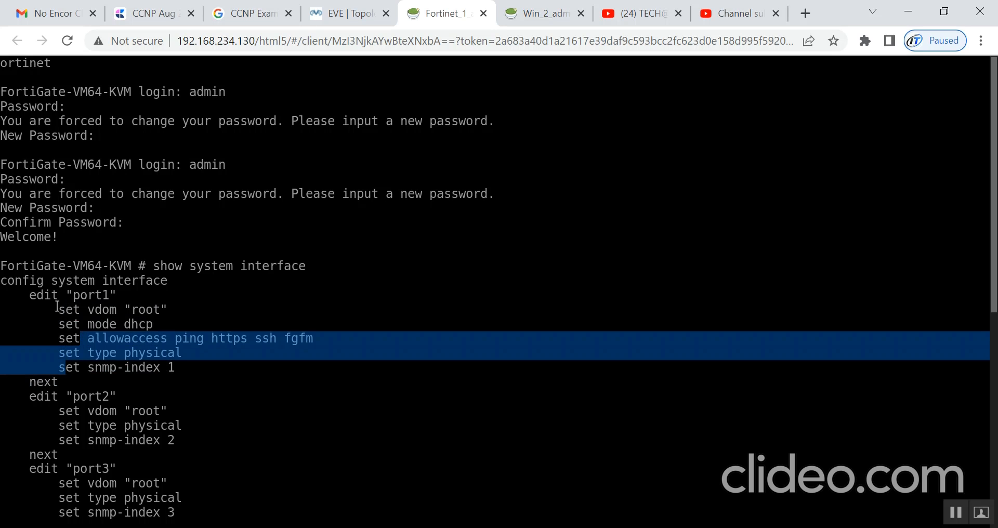
{"action": "left_click_drag", "start_coordinate": [57, 306], "coordinate": [158, 308]}
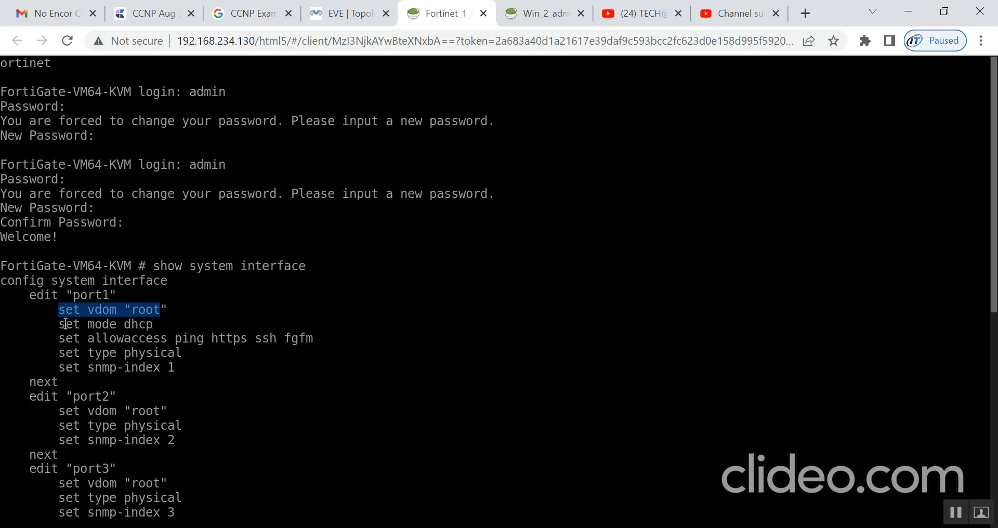
{"action": "left_click_drag", "start_coordinate": [65, 325], "coordinate": [41, 327]}
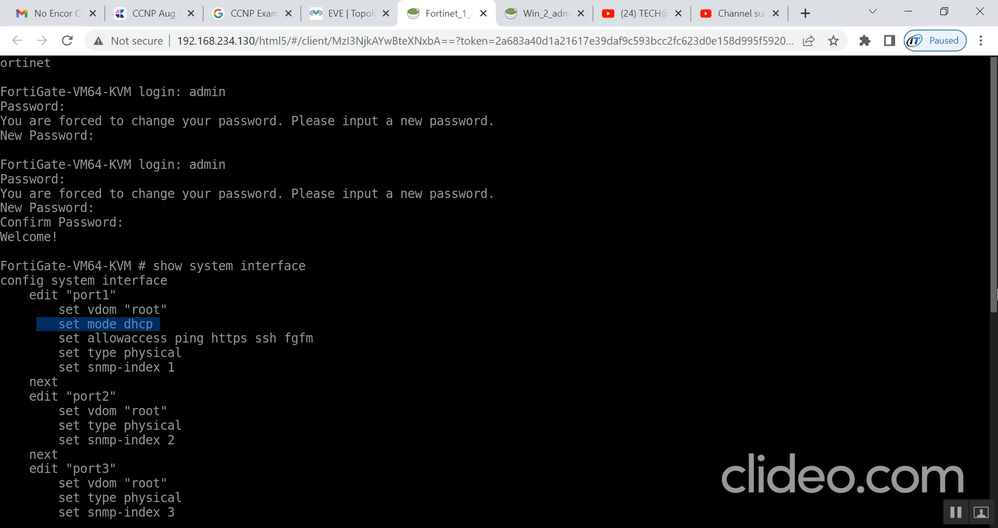
{"action": "left_click_drag", "start_coordinate": [997, 294], "coordinate": [994, 522]}
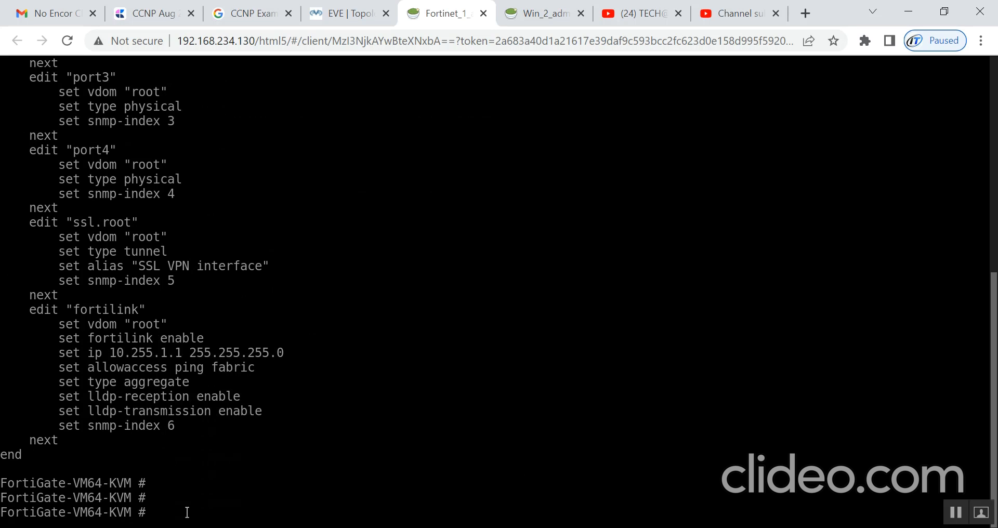
{"action": "type", "text": "cond"}
{"action": "key", "text": "BackSpace"}
{"action": "type", "text": "sy"}
{"action": "key", "text": "BackSpace"}
{"action": "key", "text": "BackSpace"}
- Enter config system interface and edit port1
{"action": "type", "text": "fig system interface"}
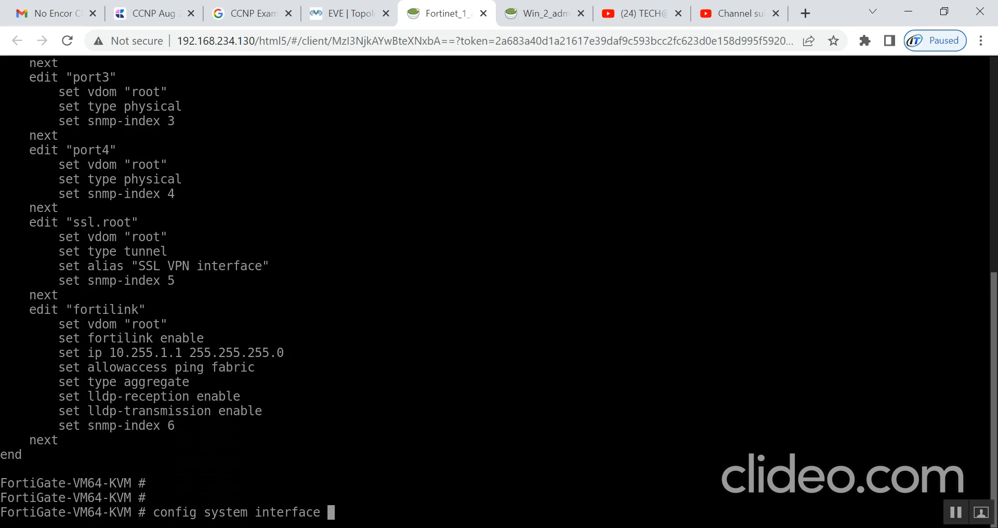
{"action": "key", "text": "Return"}
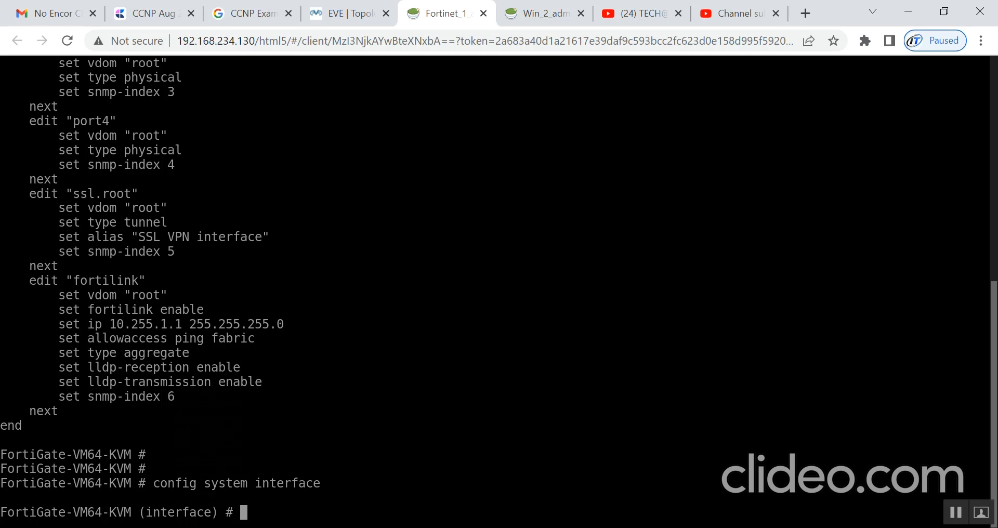
{"action": "type", "text": "edit port1"}
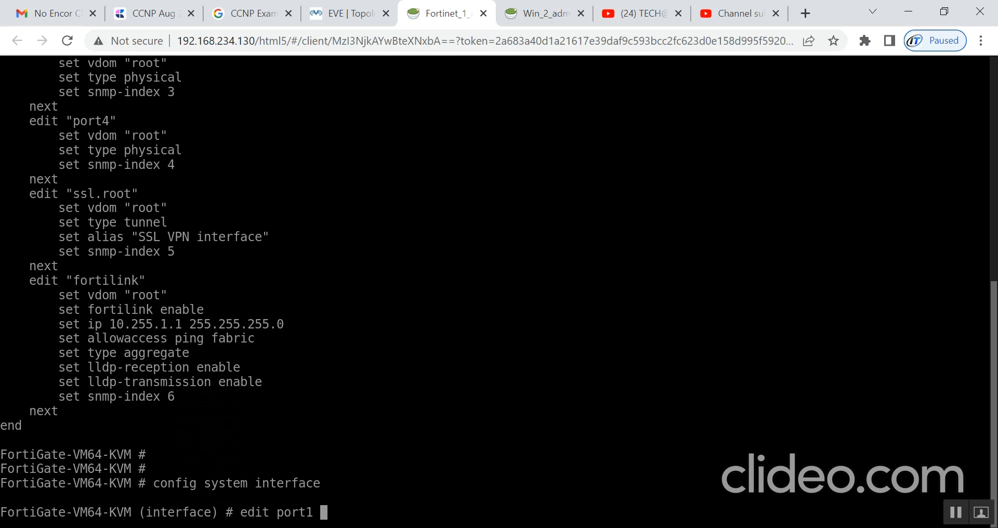
{"action": "key", "text": "Return"}
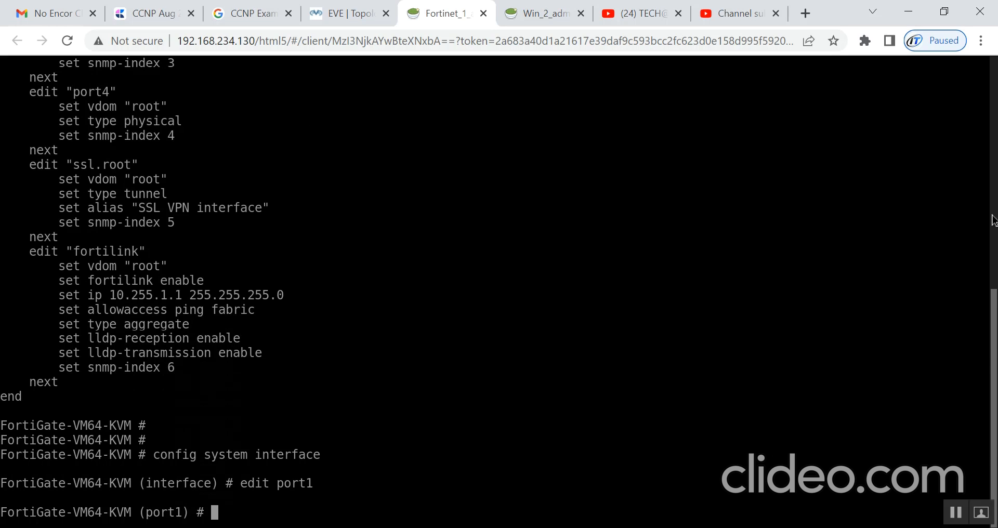
- Scroll back to point out port1's DHCP mode line in the earlier output
{"action": "left_click_drag", "start_coordinate": [995, 318], "coordinate": [989, 120]}
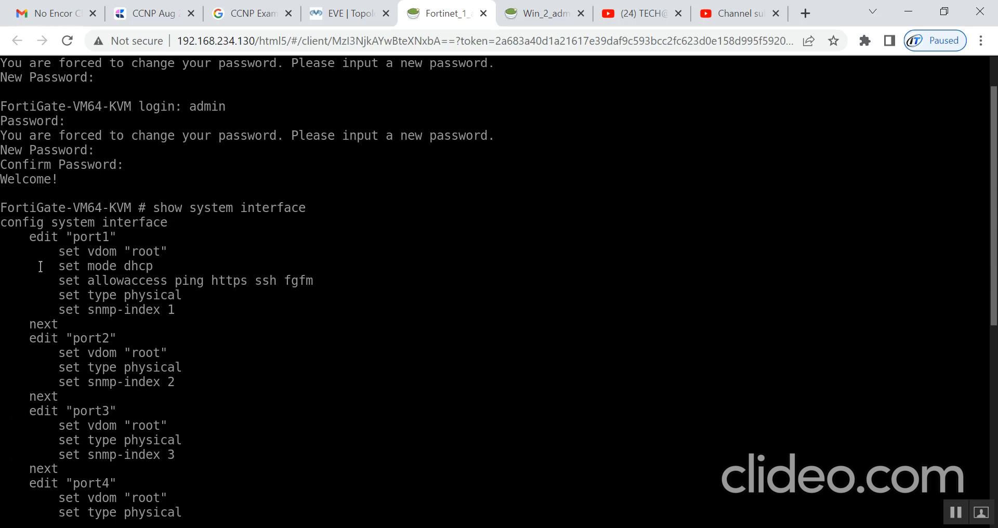
{"action": "left_click_drag", "start_coordinate": [55, 266], "coordinate": [177, 255]}
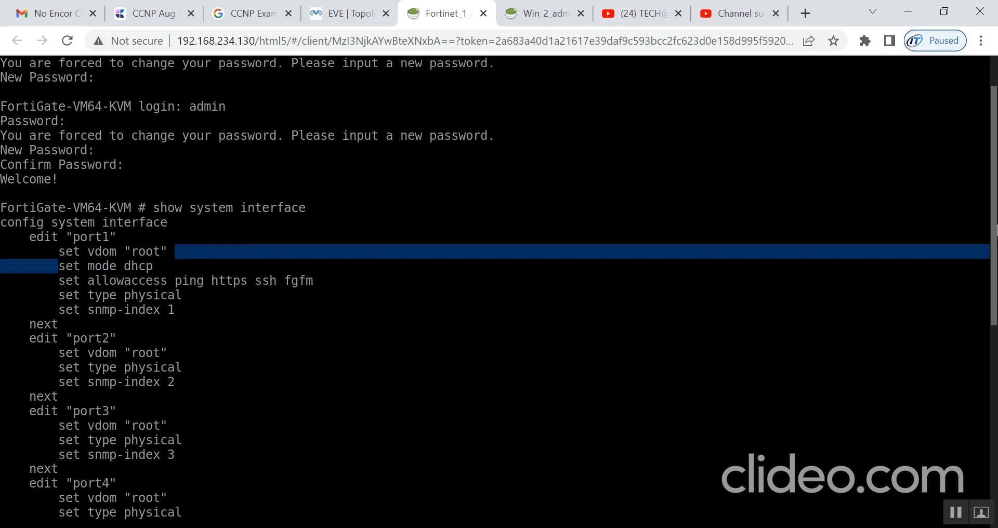
{"action": "left_click_drag", "start_coordinate": [995, 305], "coordinate": [994, 515]}
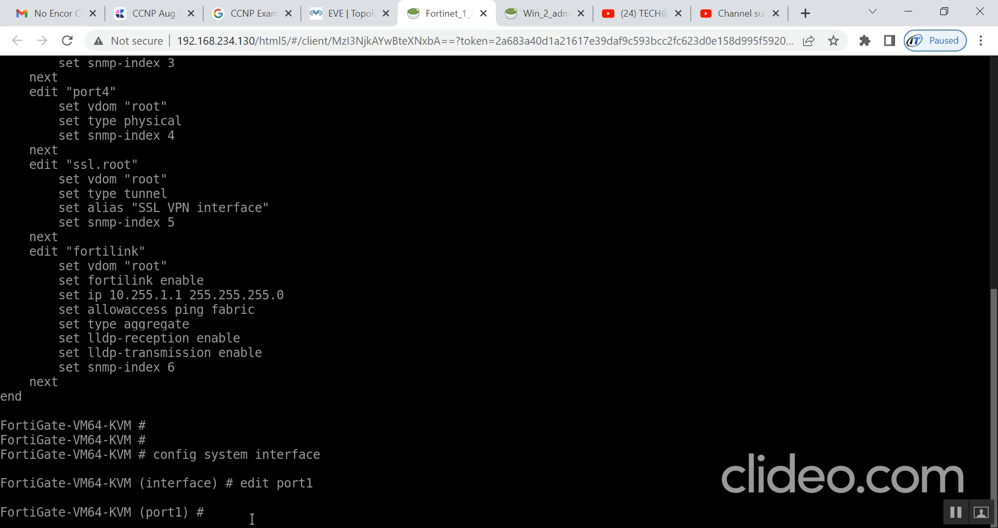
- Enter set mode static and set ip 192.168.1.1 255.255.255.0 on port1
{"action": "type", "text": "set mode static"}
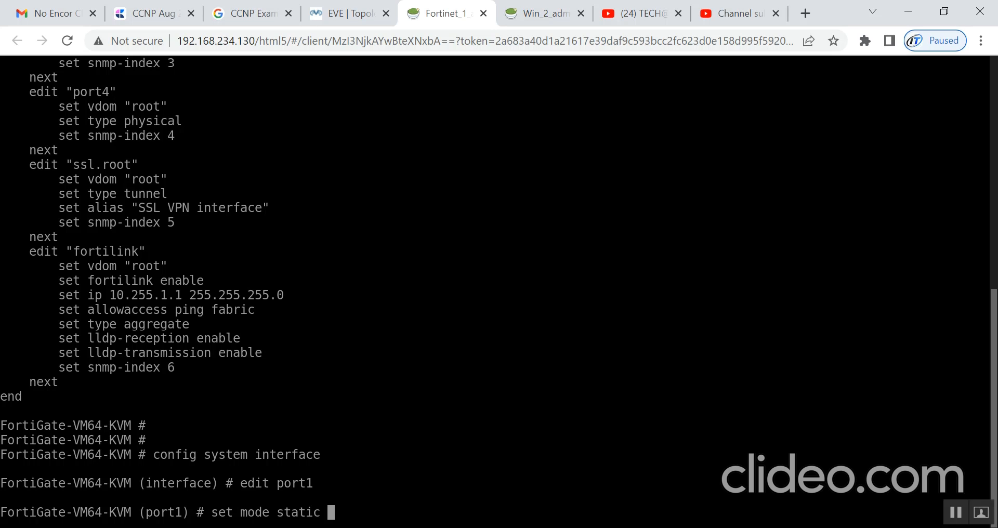
{"action": "key", "text": "Return"}
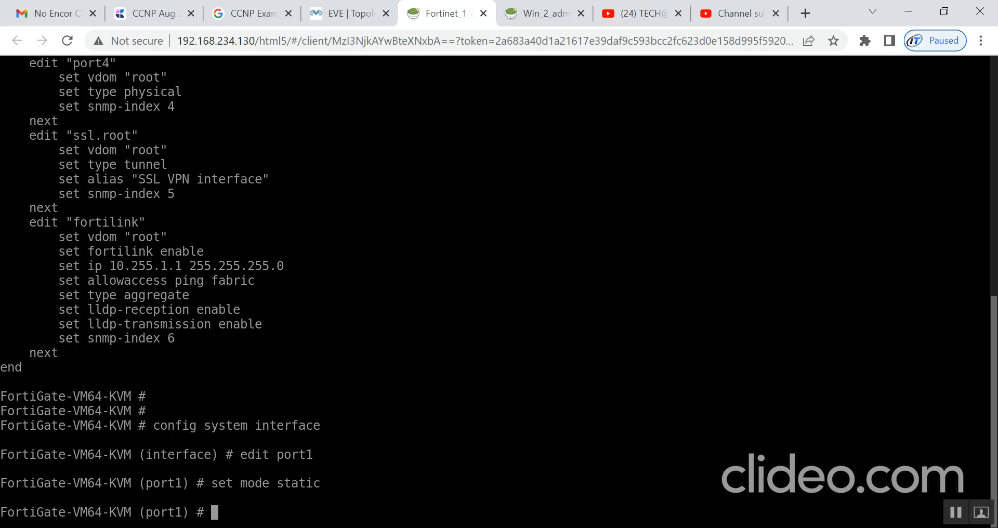
{"action": "type", "text": "set ip 192.168.1.1"}
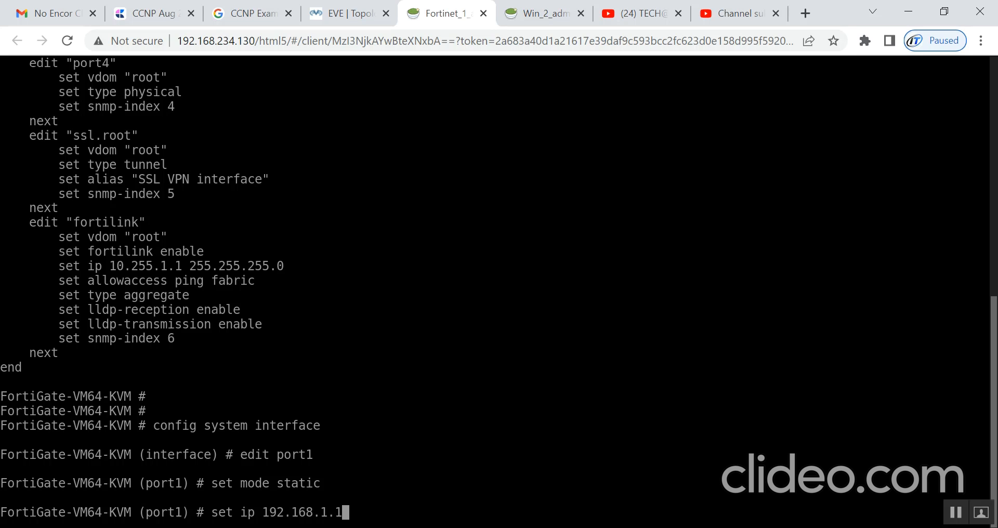
{"action": "type", "text": "/24"}
{"action": "key", "text": "BackSpace"}
{"action": "key", "text": "BackSpace"}
{"action": "key", "text": "BackSpace"}
{"action": "type", "text": "255.255255"}
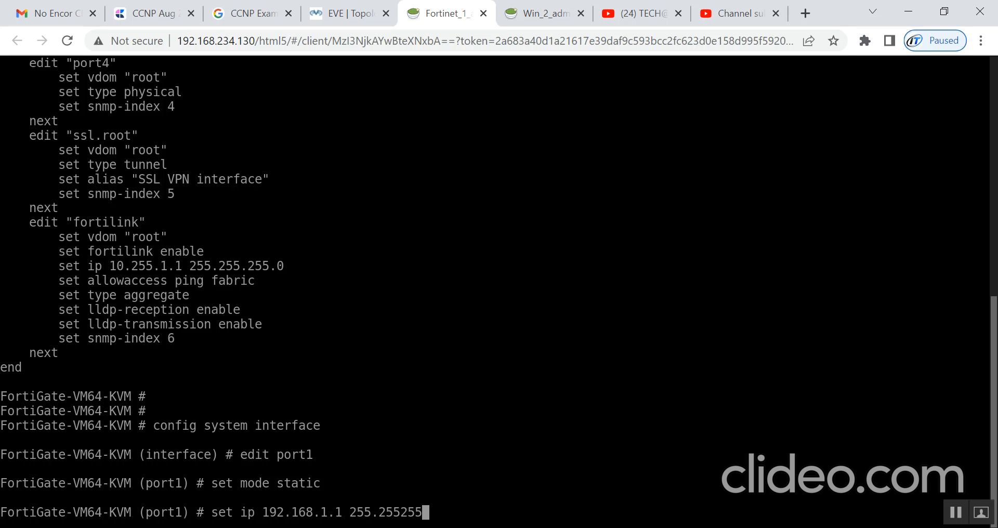
{"action": "key", "text": "BackSpace"}
{"action": "key", "text": "BackSpace"}
{"action": "key", "text": "BackSpace"}
{"action": "key", "text": "BackSpace"}
{"action": "type", "text": "5.255.0"}
{"action": "key", "text": "Return"}
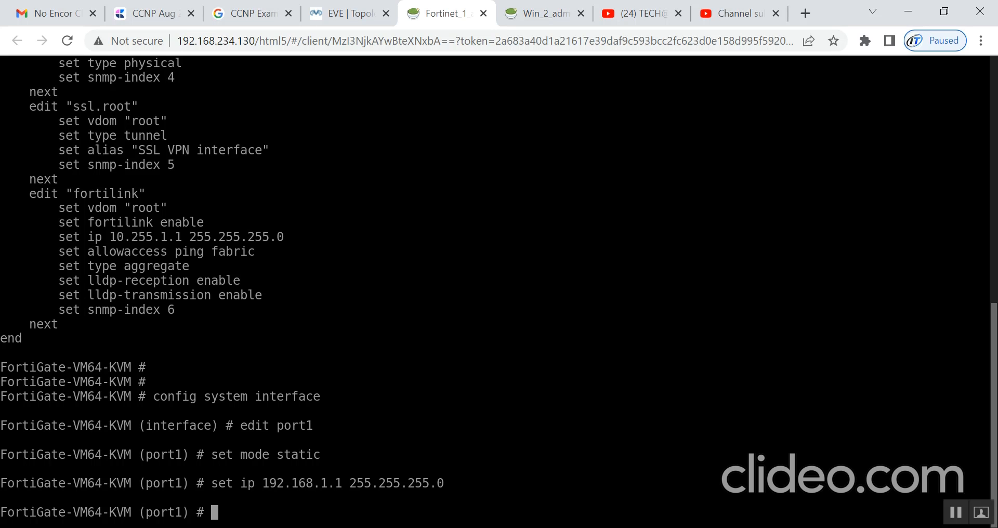
- Allow https, http, ping, telnet and ssh on port1, commit with end, and move Win_2_admin first
{"action": "type", "text": "set allowaccess "}
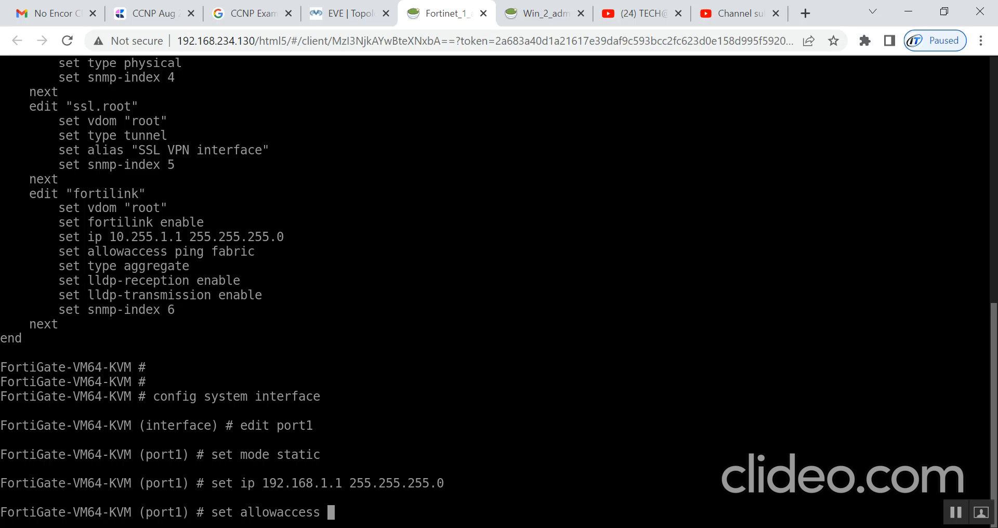
{"action": "type", "text": "https http ping"}
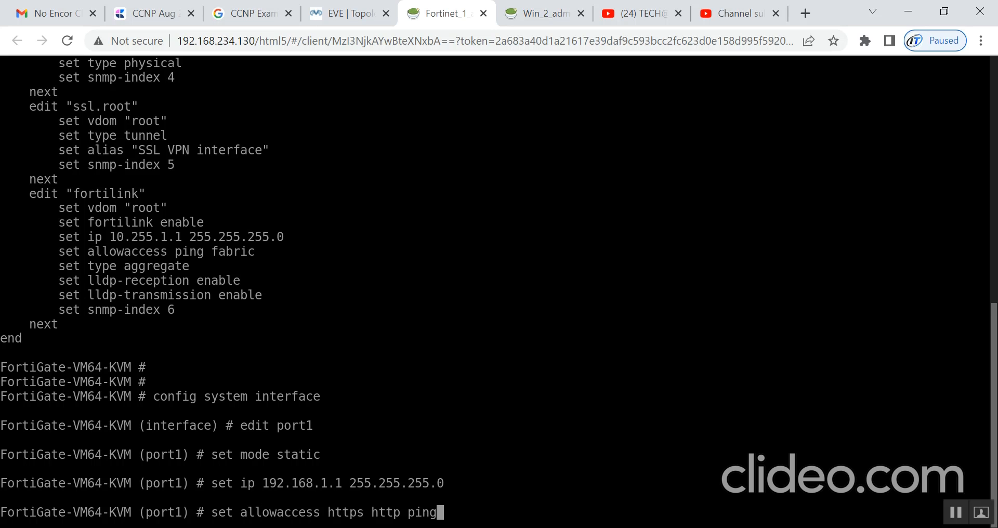
{"action": "type", "text": " telnet  ssh"}
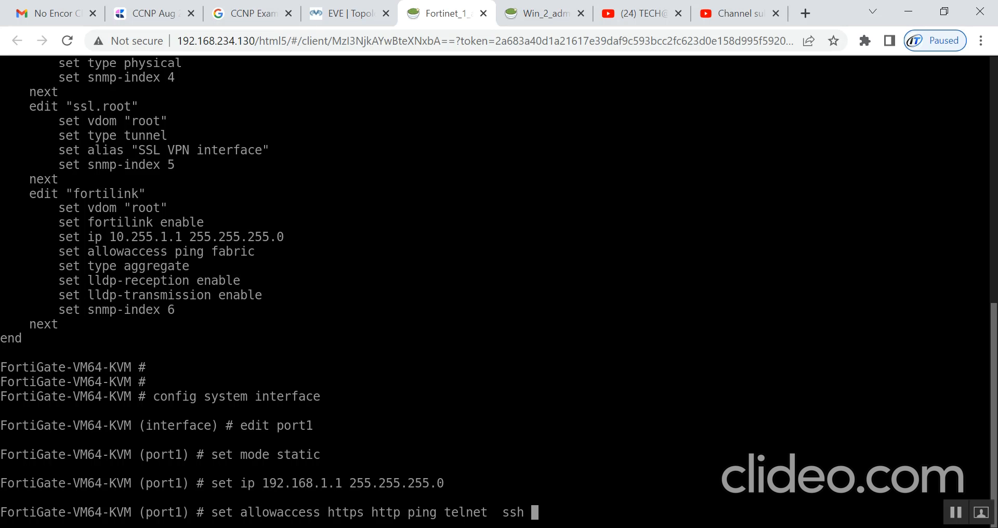
{"action": "key", "text": "Return"}
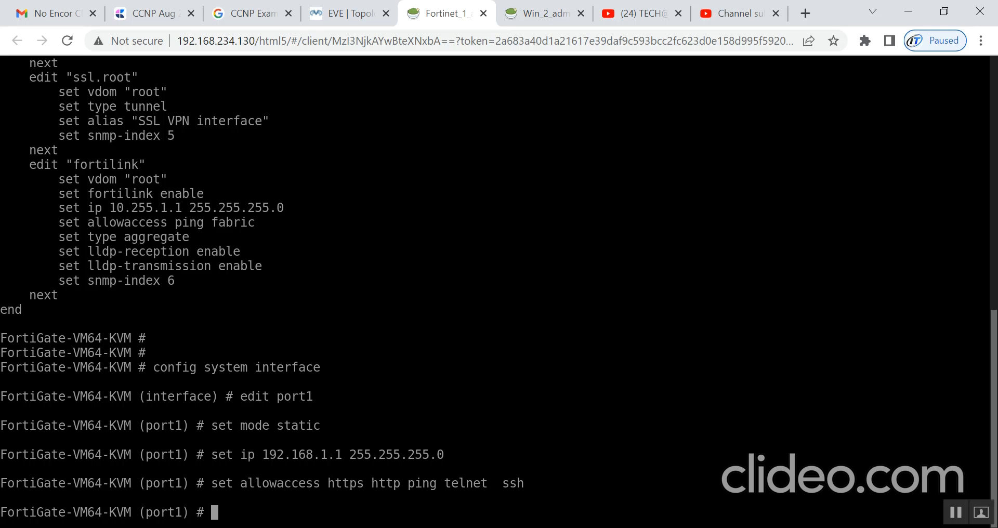
{"action": "type", "text": "end"}
{"action": "key", "text": "Return"}
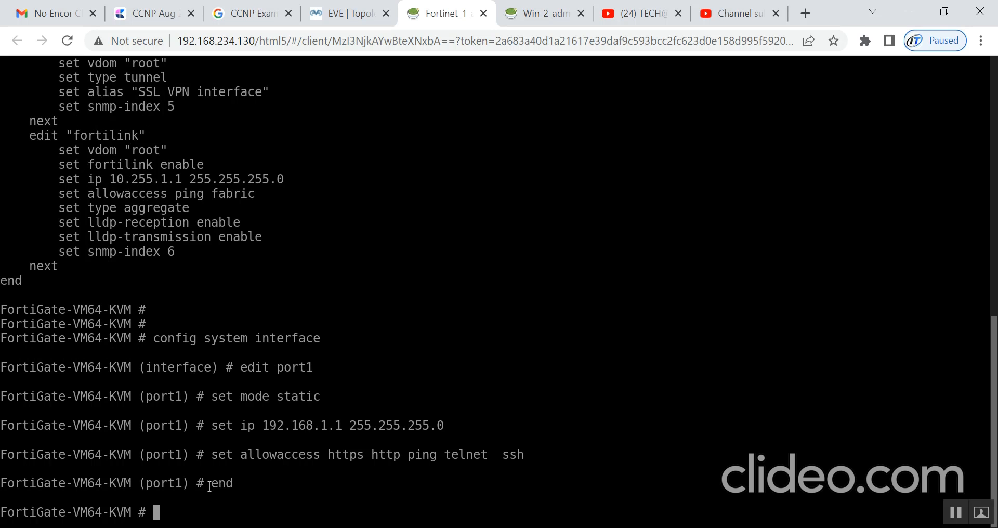
{"action": "left_click_drag", "start_coordinate": [219, 484], "coordinate": [254, 485]}
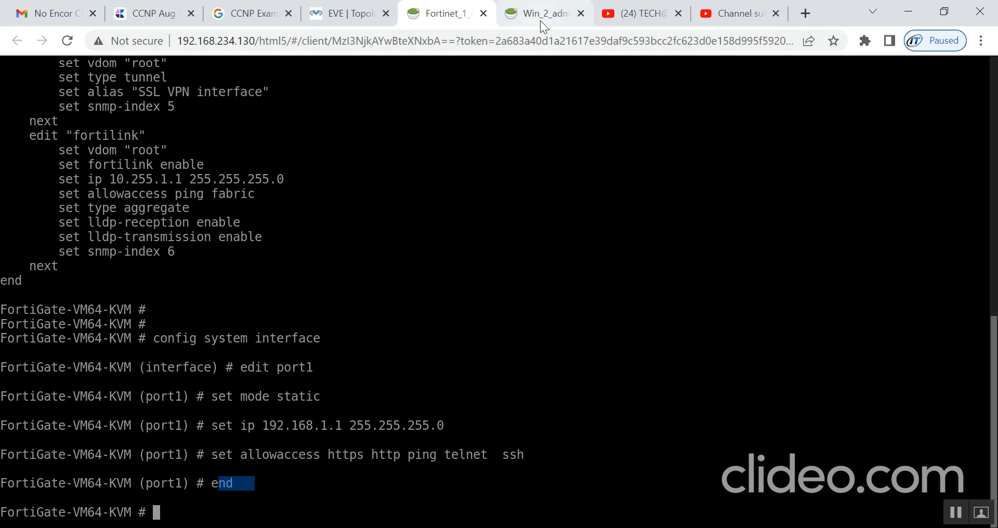
{"action": "left_click_drag", "start_coordinate": [540, 21], "coordinate": [482, 31]}
- Log in to Windows 7 with the account password
{"action": "left_click", "coordinate": [451, 388]}
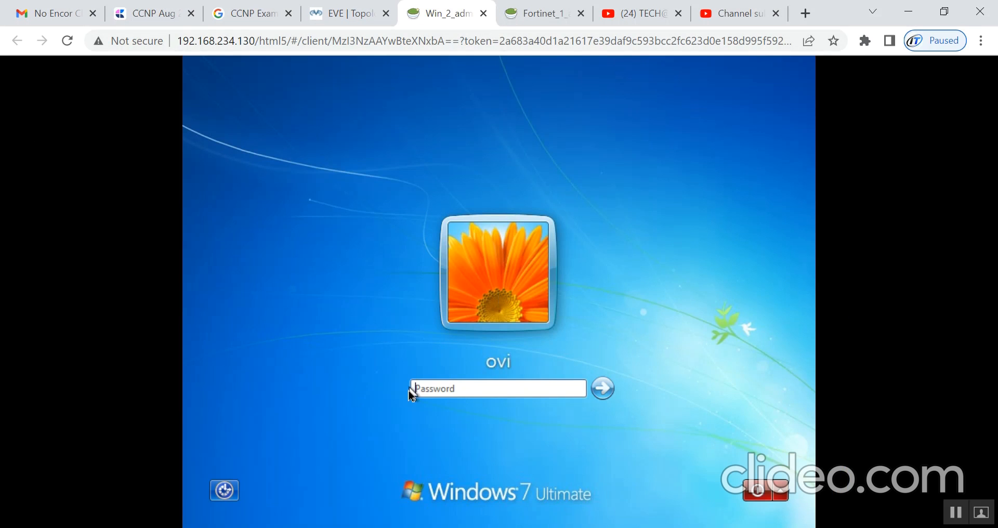
{"action": "type", "text": "•••"}
{"action": "key", "text": "Return"}
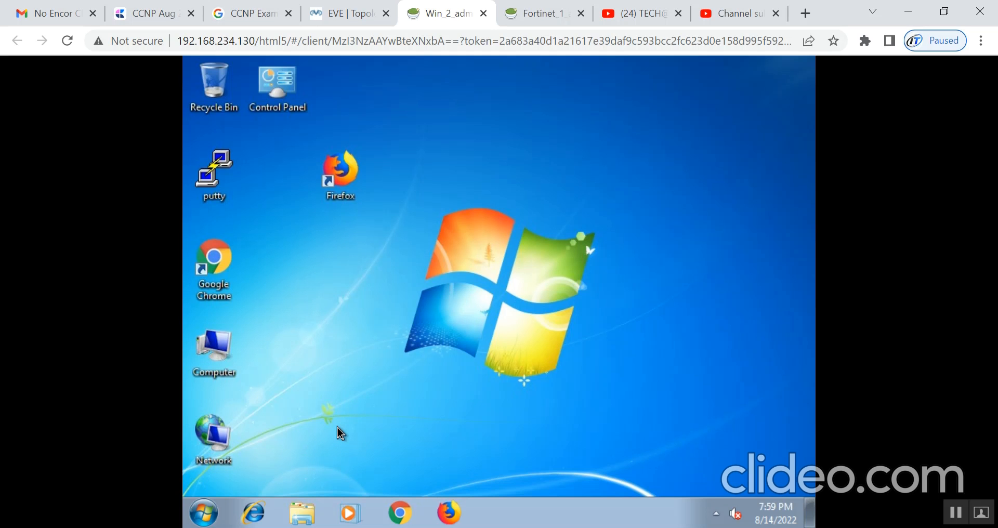
- Run ipconfig in cmd, showing 169.254.90.38, then open Network Connections with ncpa.cpl
{"action": "left_click", "coordinate": [203, 514]}
{"action": "left_click", "coordinate": [272, 475]}
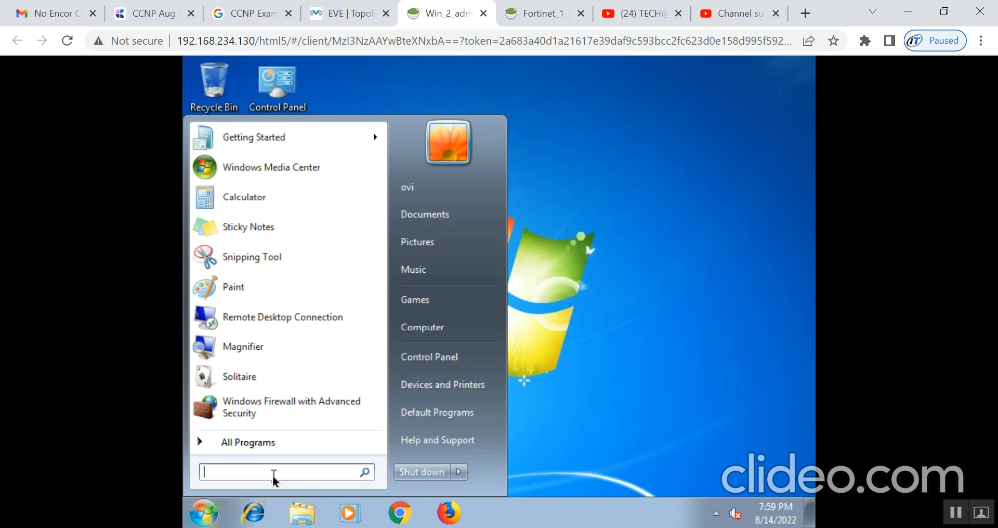
{"action": "type", "text": "cmd"}
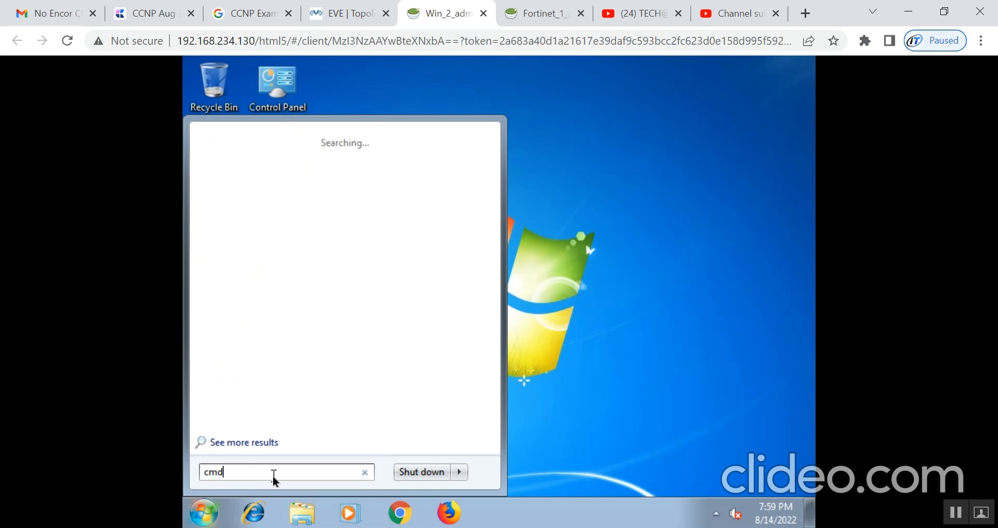
{"action": "key", "text": "Return"}
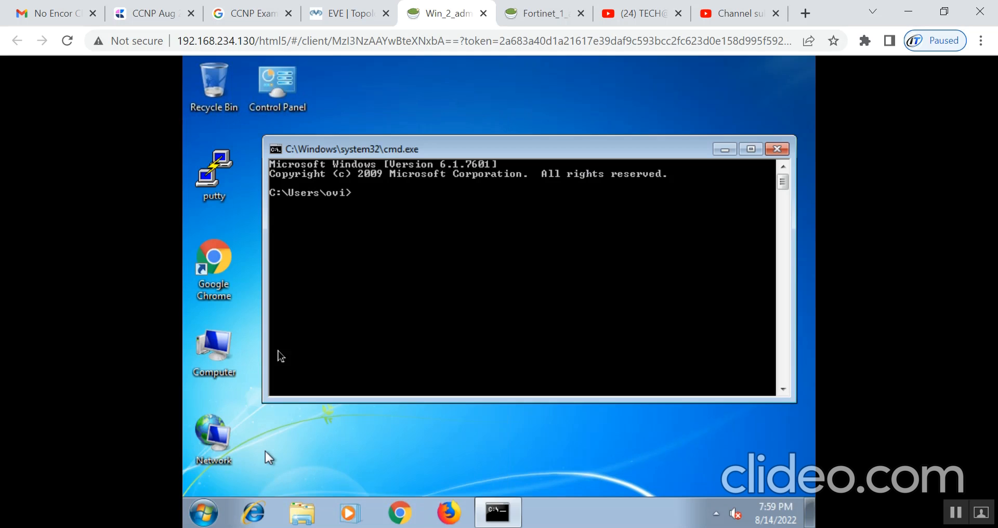
{"action": "type", "text": "ipconfig"}
{"action": "key", "text": "Return"}
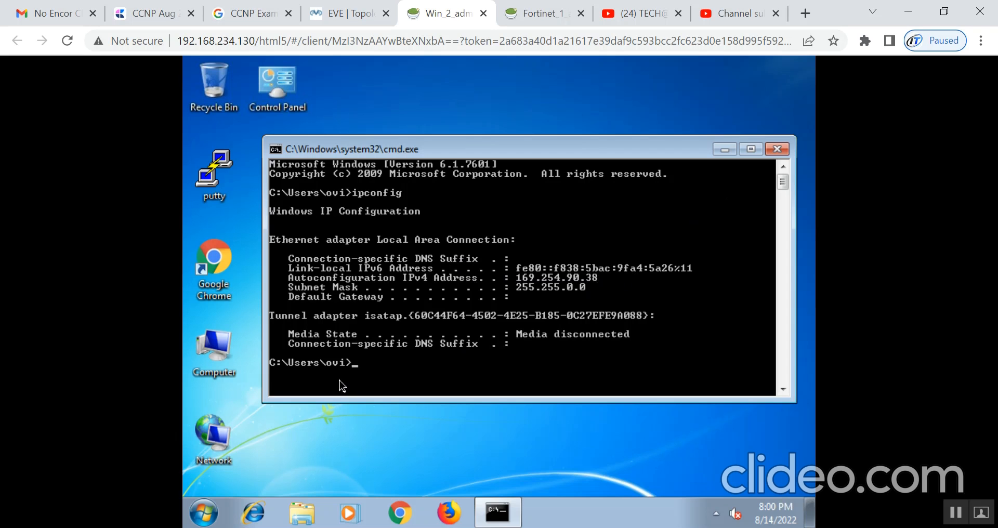
{"action": "type", "text": "ncpa.cpl"}
{"action": "key", "text": "Return"}
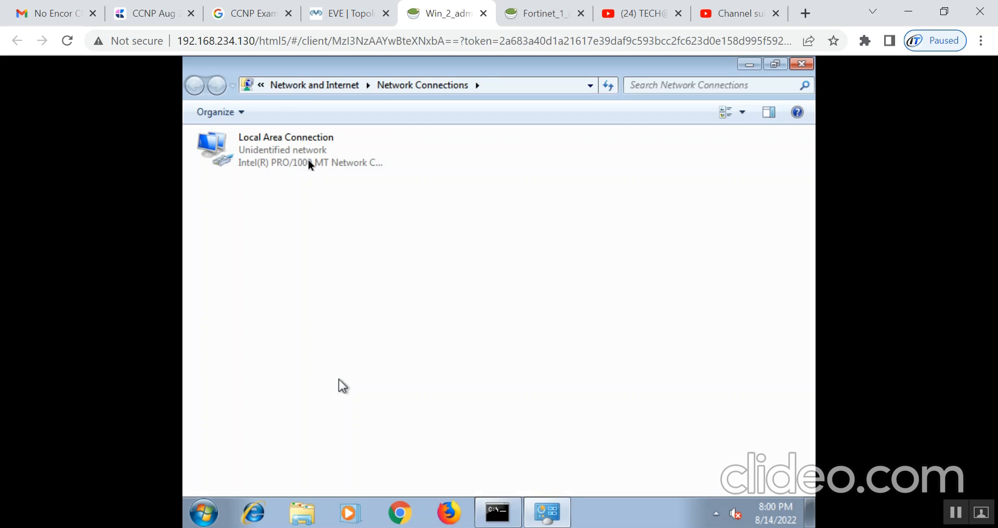
- Open Local Area Connection's properties and its Internet Protocol Version 4 (TCP/IPv4) settings
{"action": "left_click", "coordinate": [302, 157]}
{"action": "right_click", "coordinate": [303, 157]}
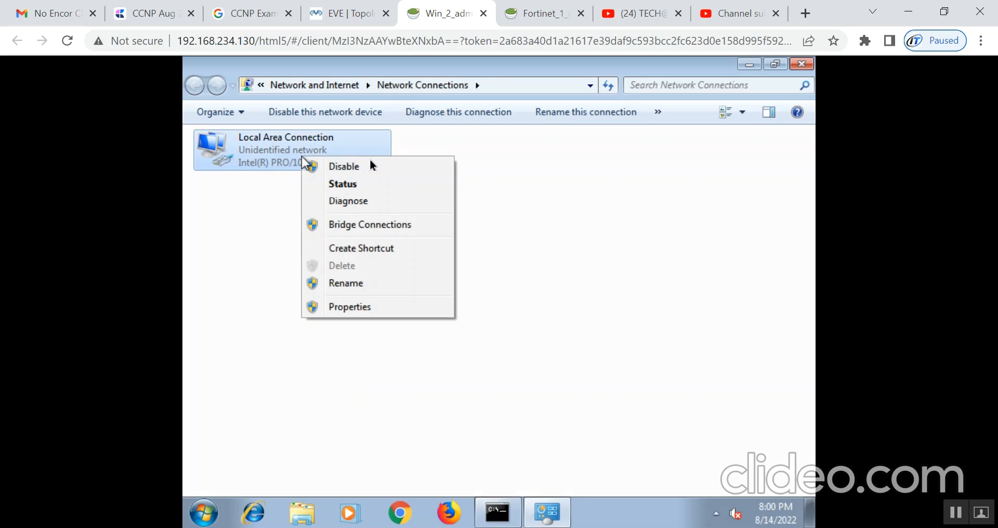
{"action": "left_click", "coordinate": [344, 311]}
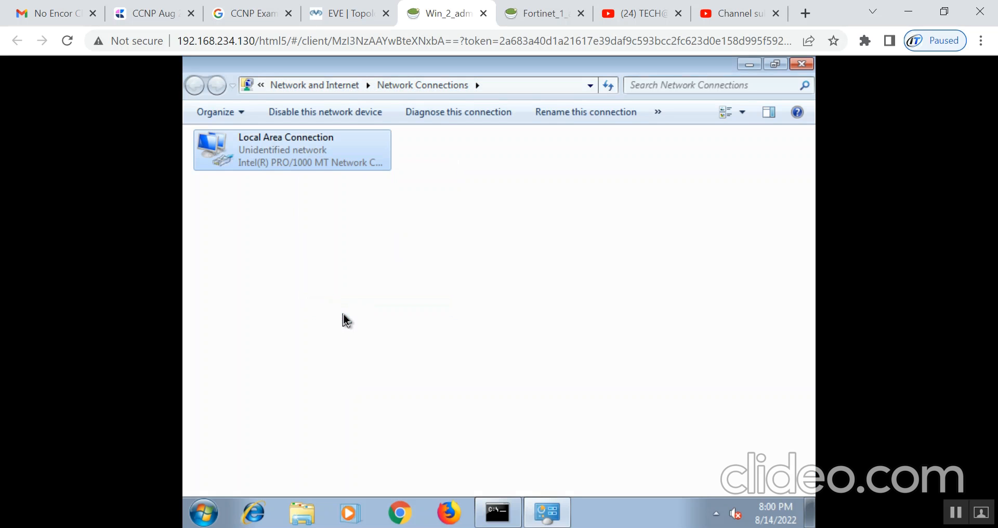
{"action": "double_click", "coordinate": [296, 307]}
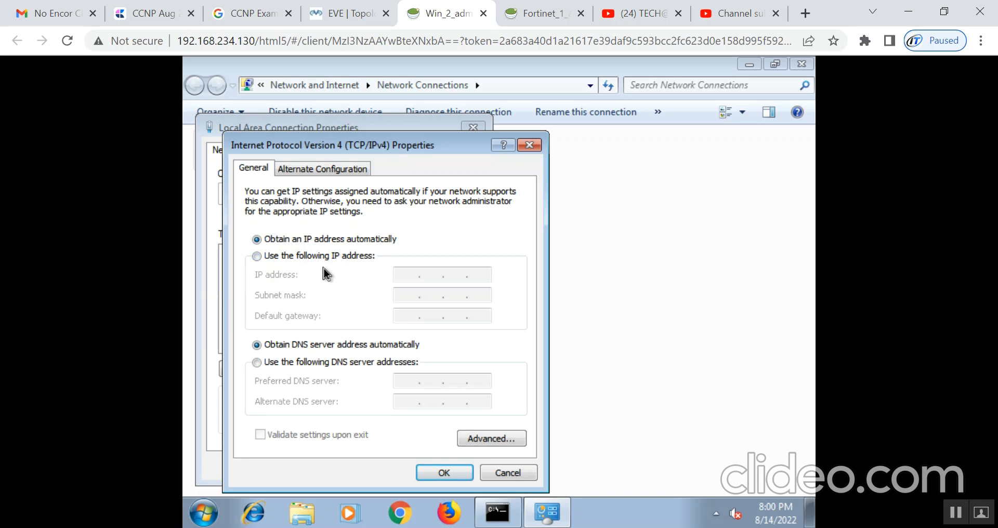
- Give Local Area Connection static IP 192.168.1.2, mask 255.255.255.0 and gateway 192.168.1.1
{"action": "left_click", "coordinate": [285, 258]}
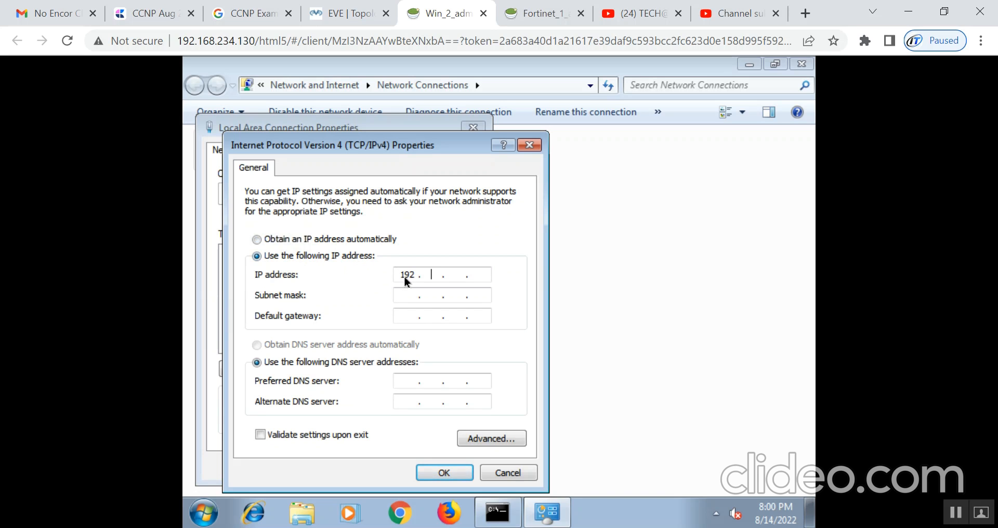
{"action": "type", "text": "68.1.2"}
{"action": "key", "text": "Tab"}
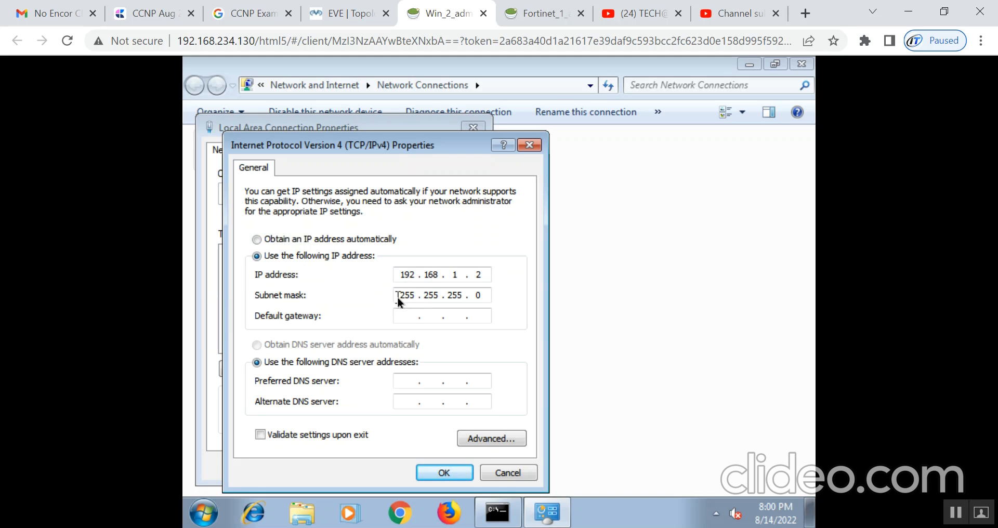
{"action": "type", "text": "192 . 168 . 1 . 1"}
{"action": "left_click", "coordinate": [425, 474]}
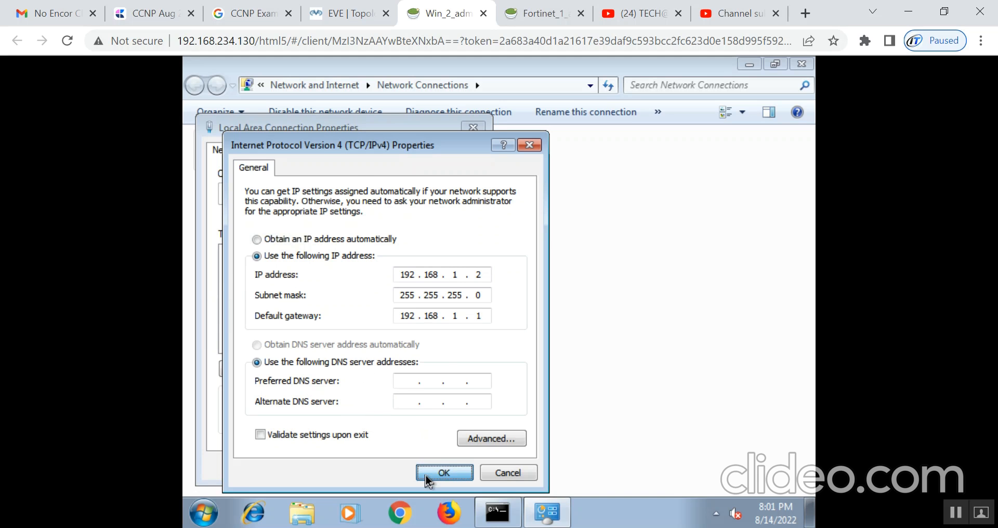
{"action": "left_click", "coordinate": [385, 464]}
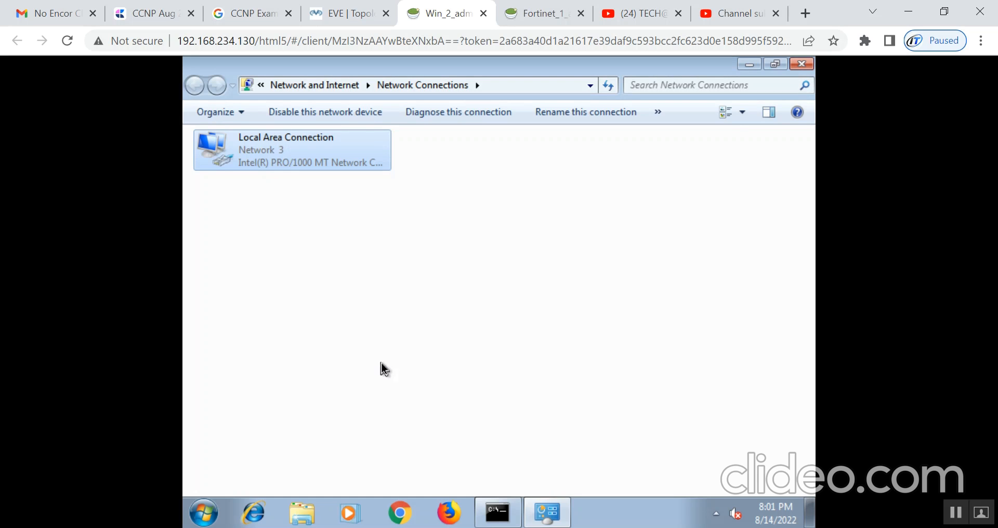
- Ping 192.168.1.1 from the command prompt for four replies, then minimize windows to the desktop
{"action": "left_click", "coordinate": [498, 513]}
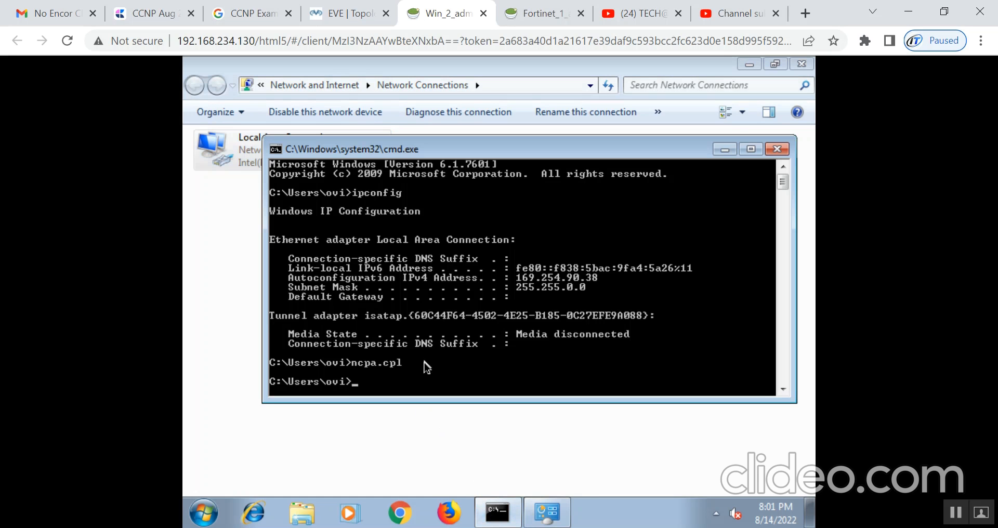
{"action": "type", "text": "ping 192.168.1.1"}
{"action": "key", "text": "Return"}
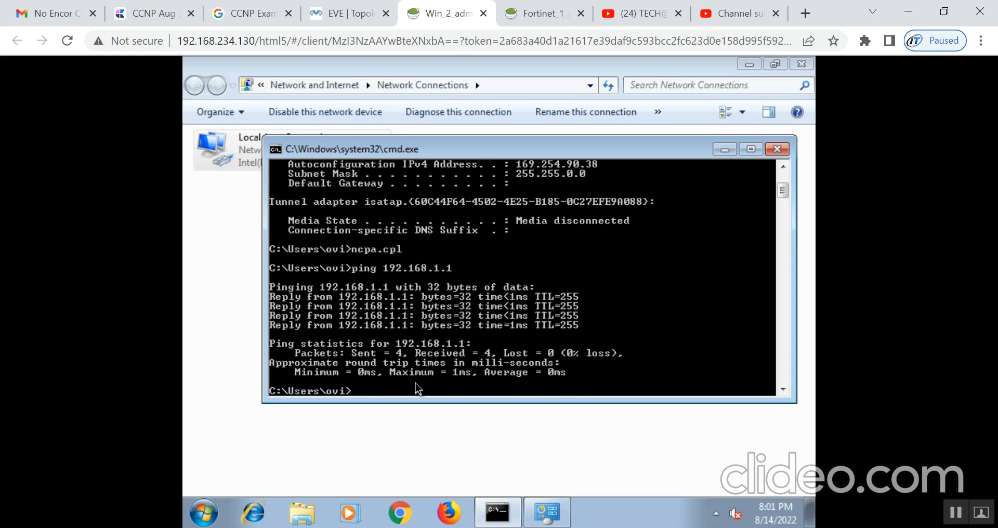
{"action": "left_click", "coordinate": [725, 150]}
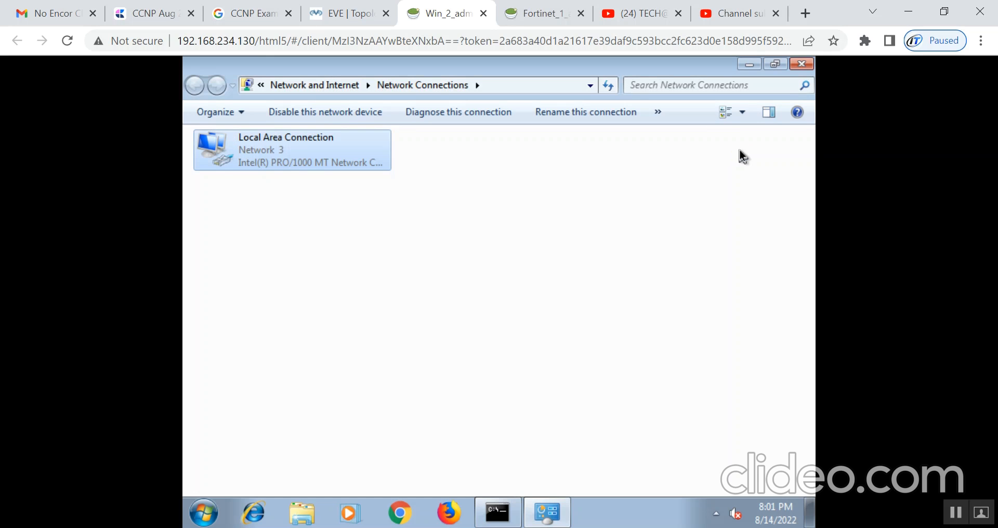
{"action": "left_click", "coordinate": [750, 65]}
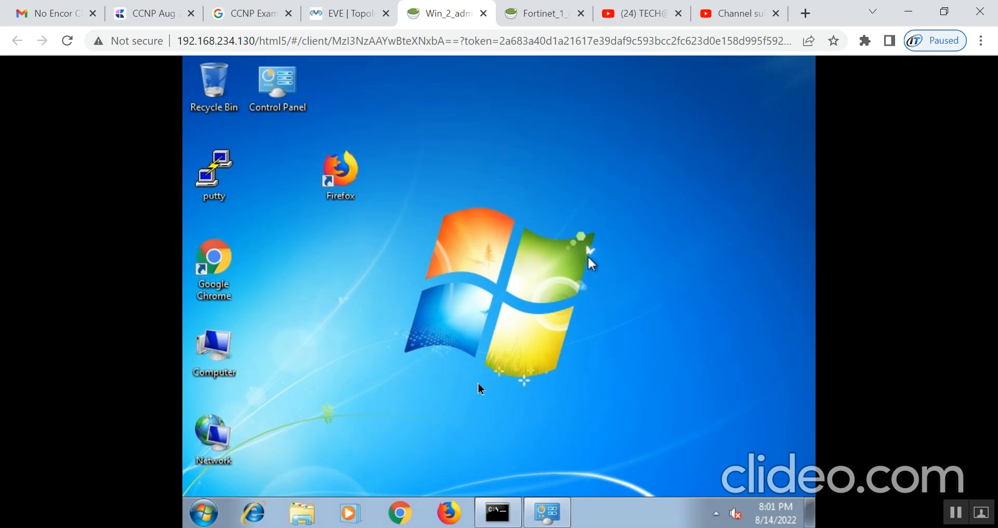
{"action": "left_click", "coordinate": [415, 519]}
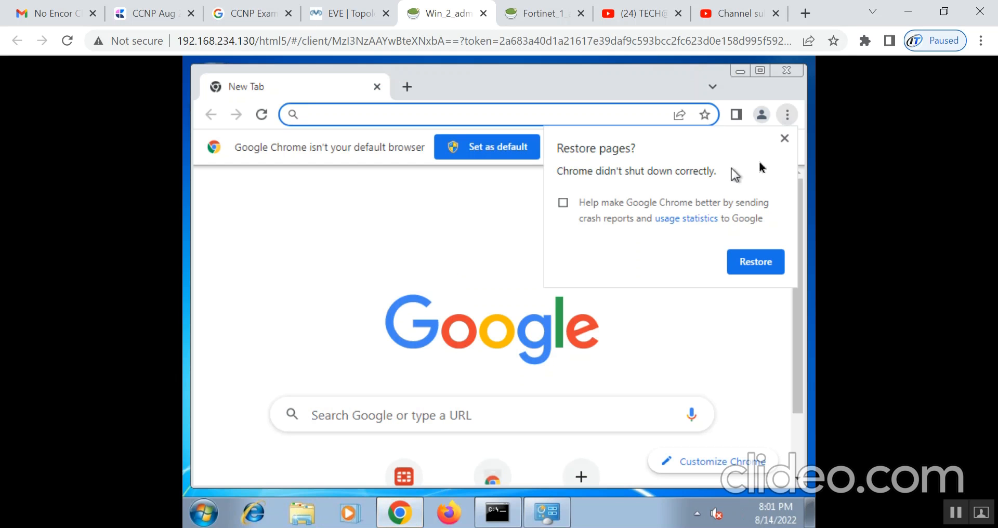
{"action": "left_click", "coordinate": [784, 139]}
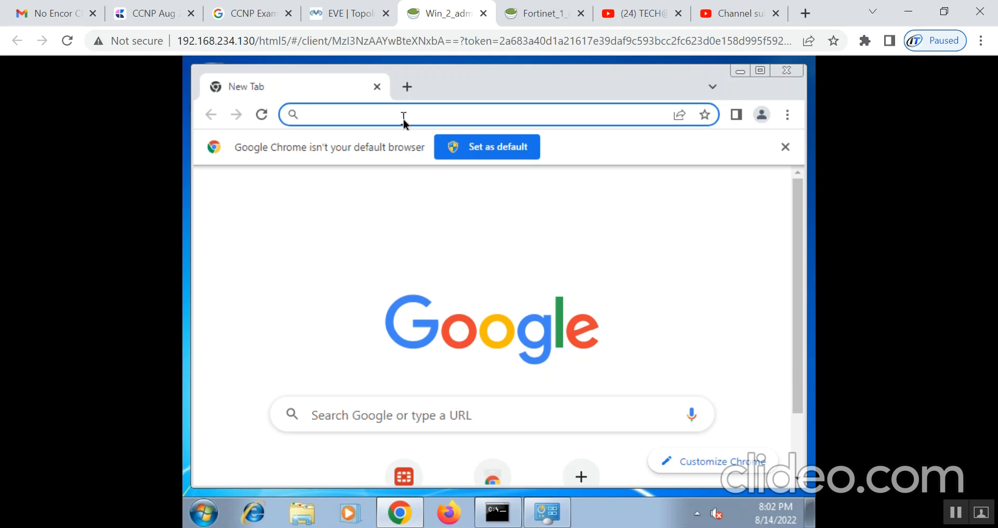
{"action": "type", "text": "http://192.168.1.1"}
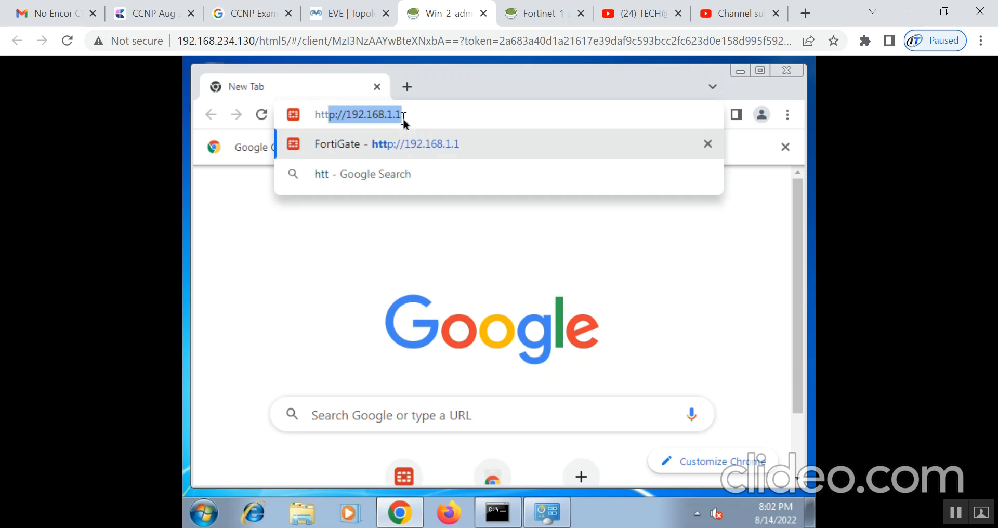
{"action": "key", "text": "Right"}
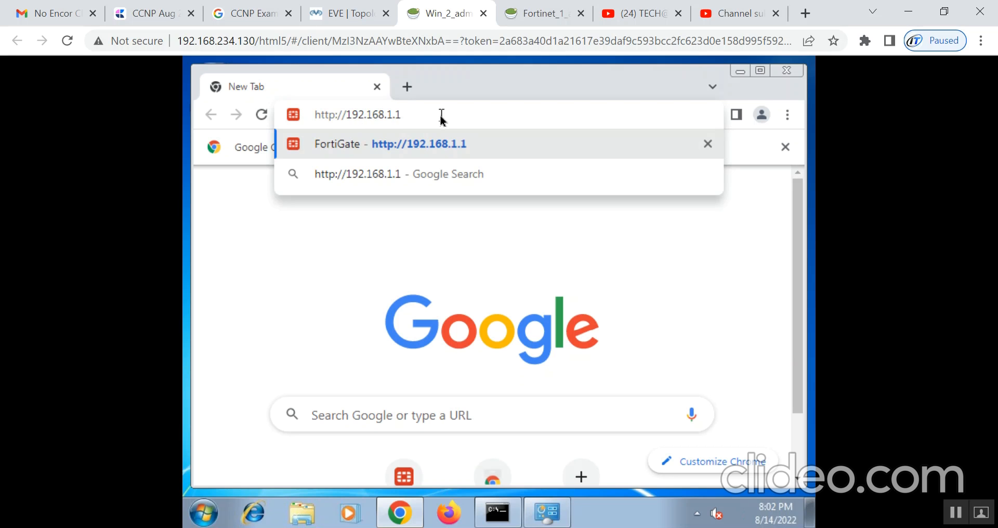
{"action": "key", "text": "Return"}
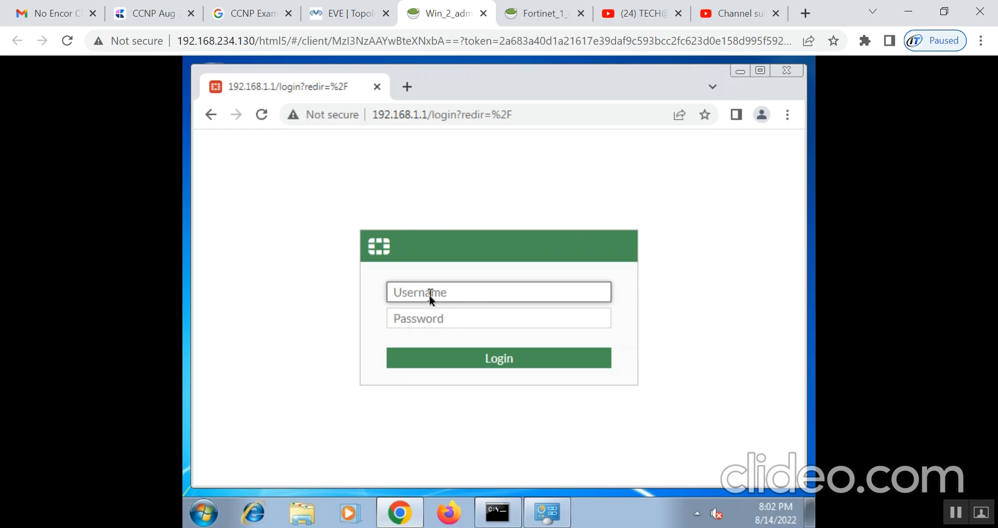
- Log in as admin with the account password and decline Chrome's save-password offer
{"action": "type", "text": "admin"}
{"action": "key", "text": "Return"}
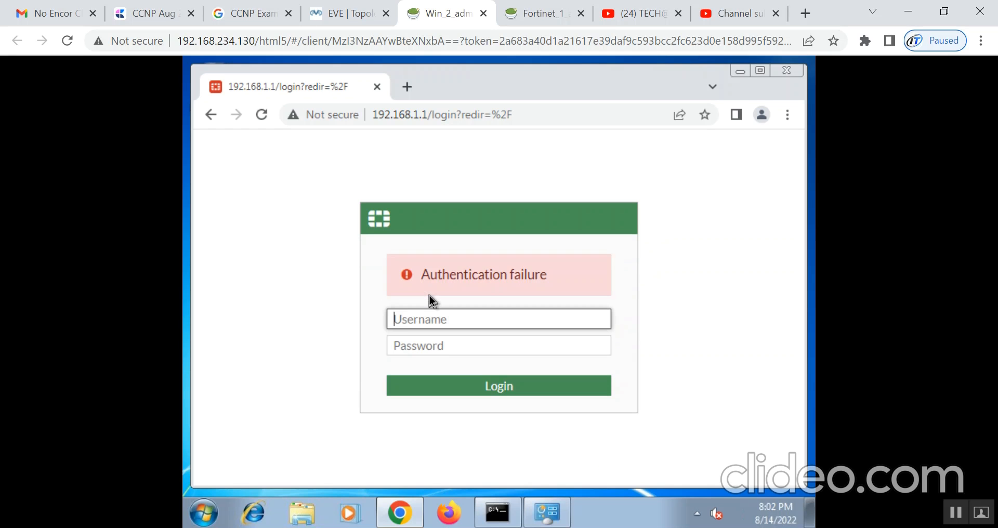
{"action": "type", "text": "admin"}
{"action": "key", "text": "Tab"}
{"action": "type", "text": "admin"}
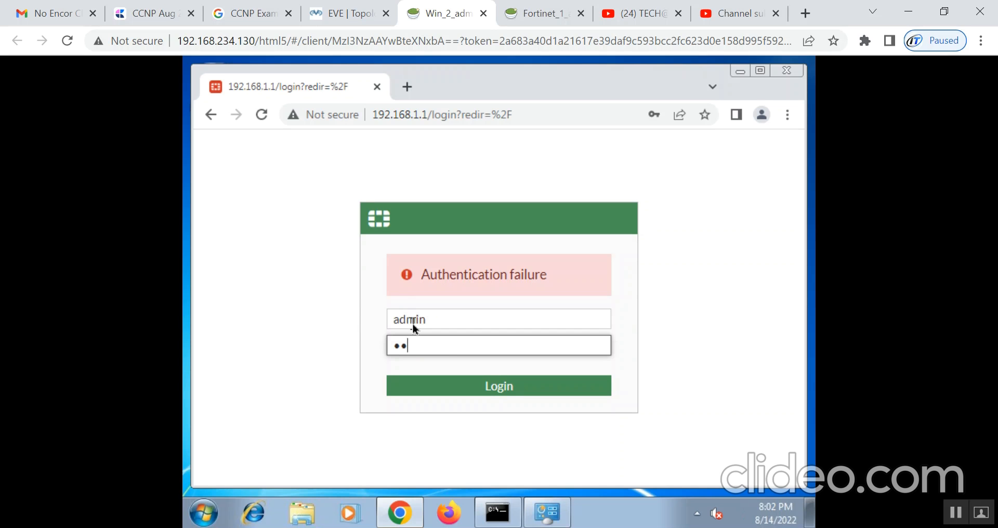
{"action": "left_click", "coordinate": [456, 383]}
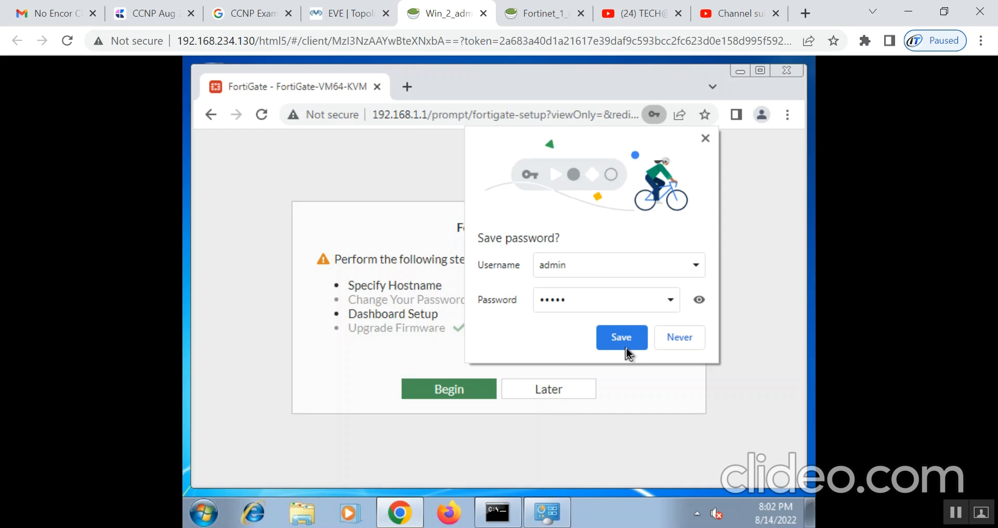
{"action": "left_click", "coordinate": [671, 339]}
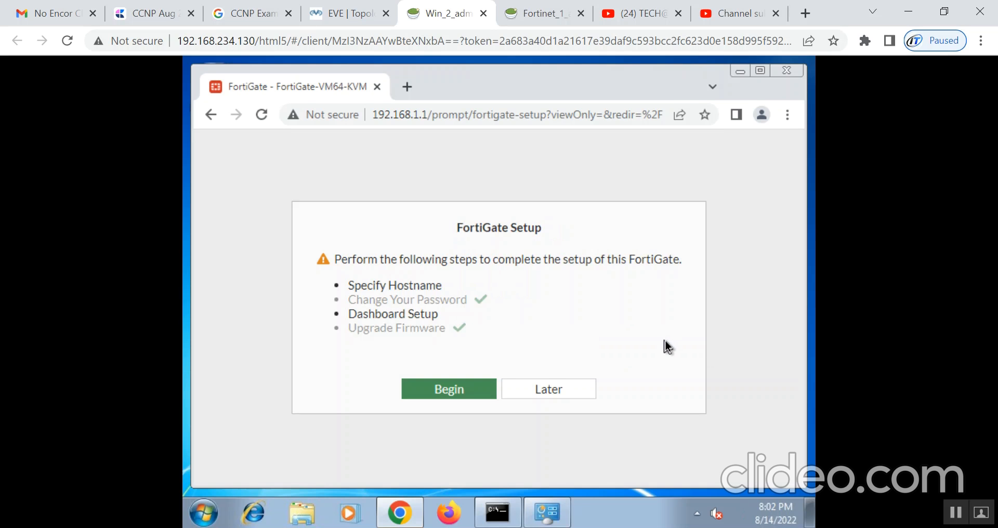
- Set the FortiGate hostname to FW80E and accept the Optimal dashboard set
{"action": "left_click", "coordinate": [456, 393]}
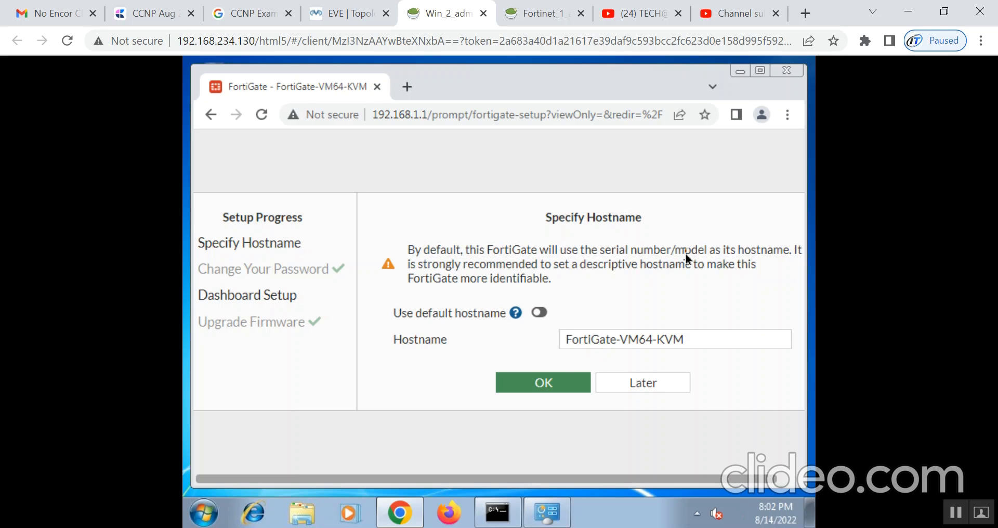
{"action": "left_click_drag", "start_coordinate": [700, 338], "coordinate": [553, 338]}
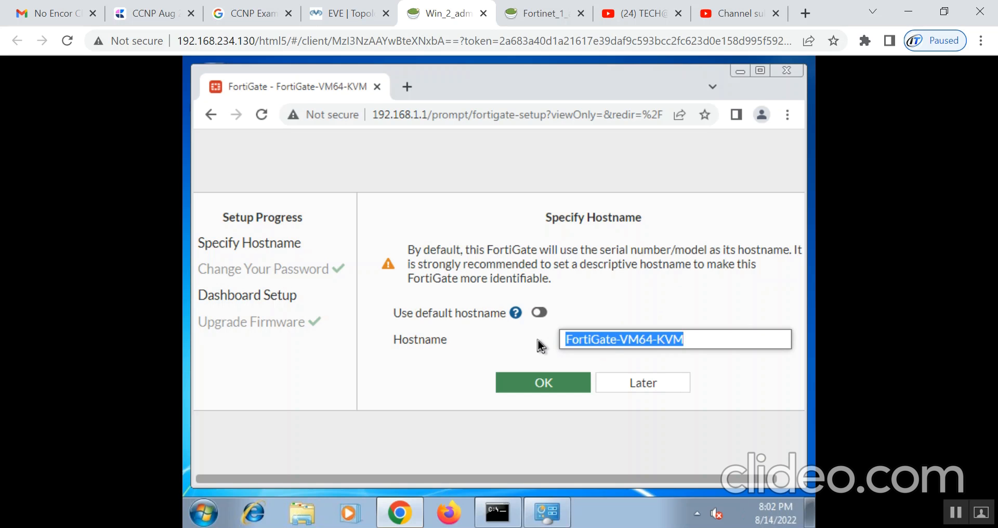
{"action": "type", "text": "FW"}
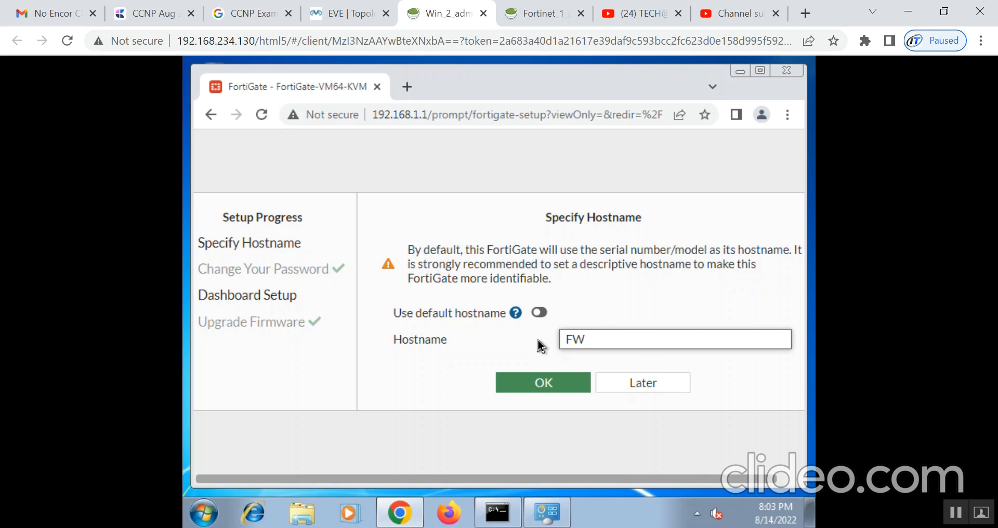
{"action": "type", "text": "80E"}
{"action": "left_click", "coordinate": [532, 391]}
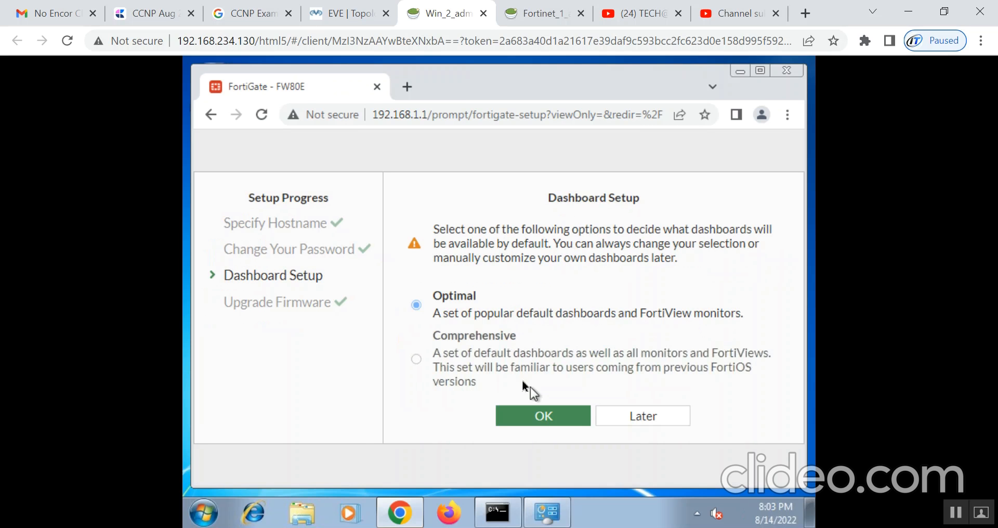
{"action": "left_click", "coordinate": [522, 418]}
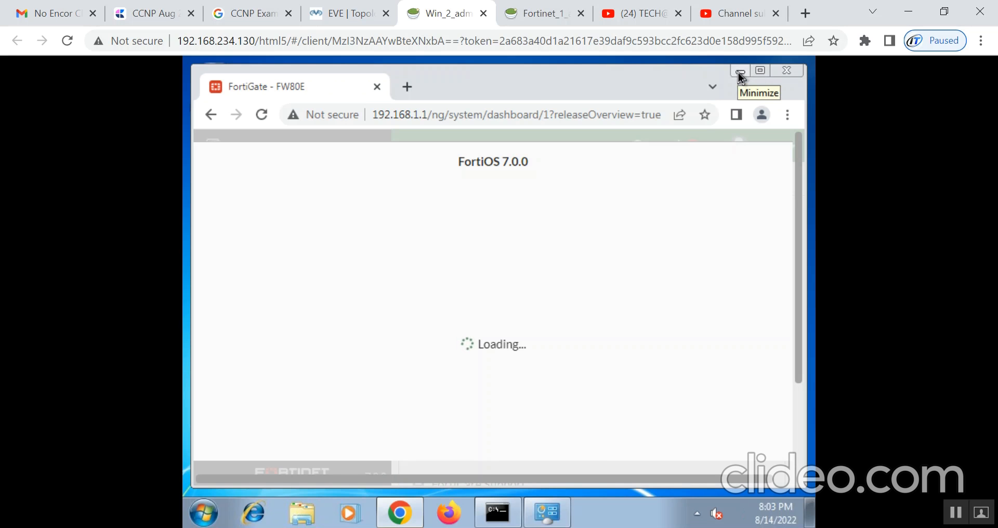
- Change the Windows 7 screen resolution to 1280 × 800, keep it, and restore Chrome
{"action": "left_click", "coordinate": [739, 73]}
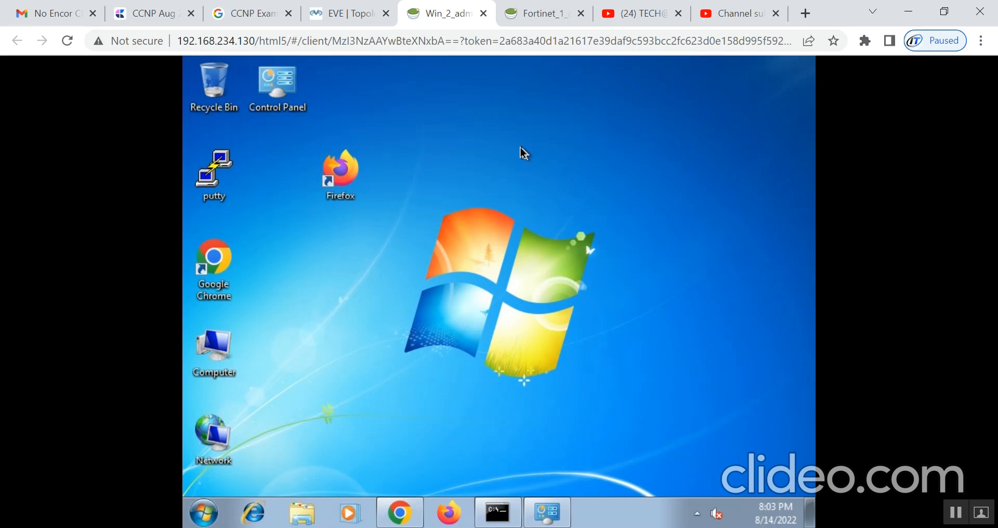
{"action": "right_click", "coordinate": [552, 148]}
{"action": "left_click", "coordinate": [612, 285]}
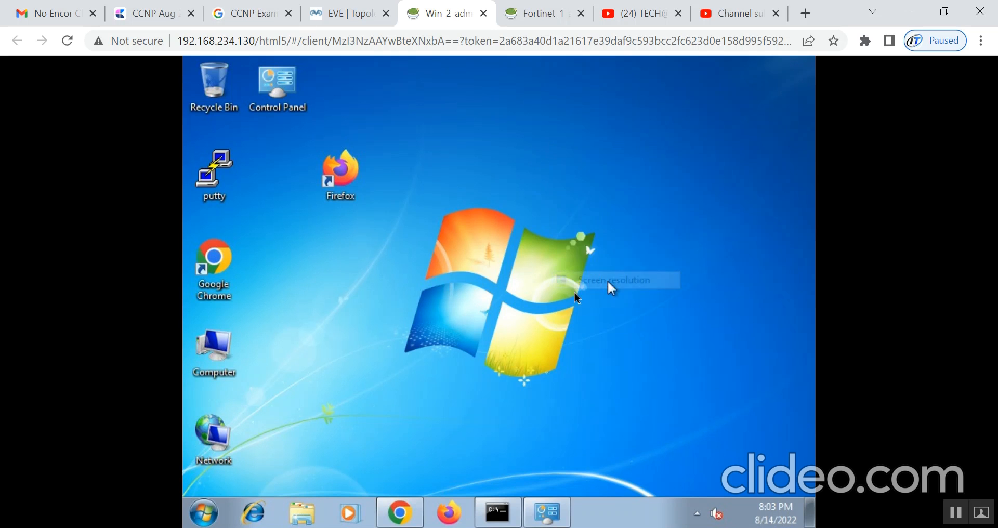
{"action": "left_click", "coordinate": [424, 281]}
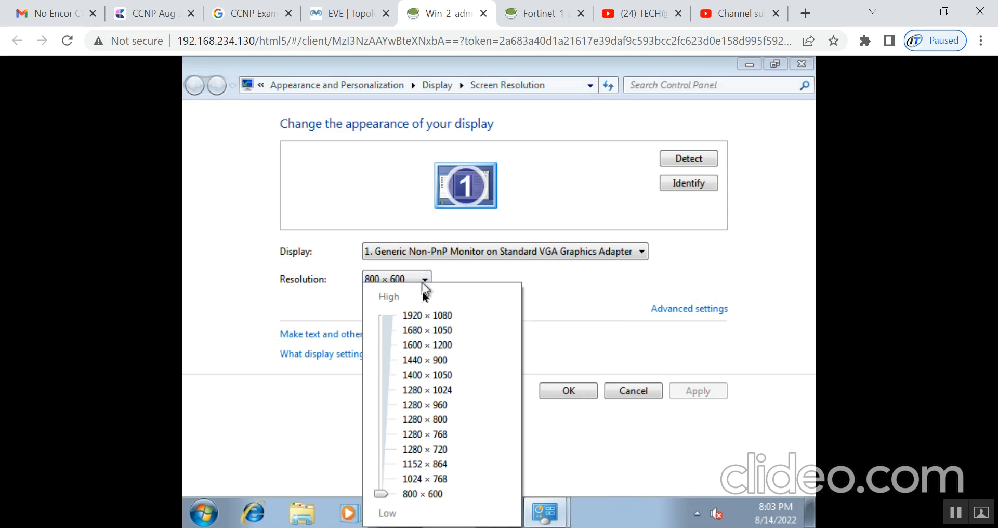
{"action": "left_click", "coordinate": [407, 422]}
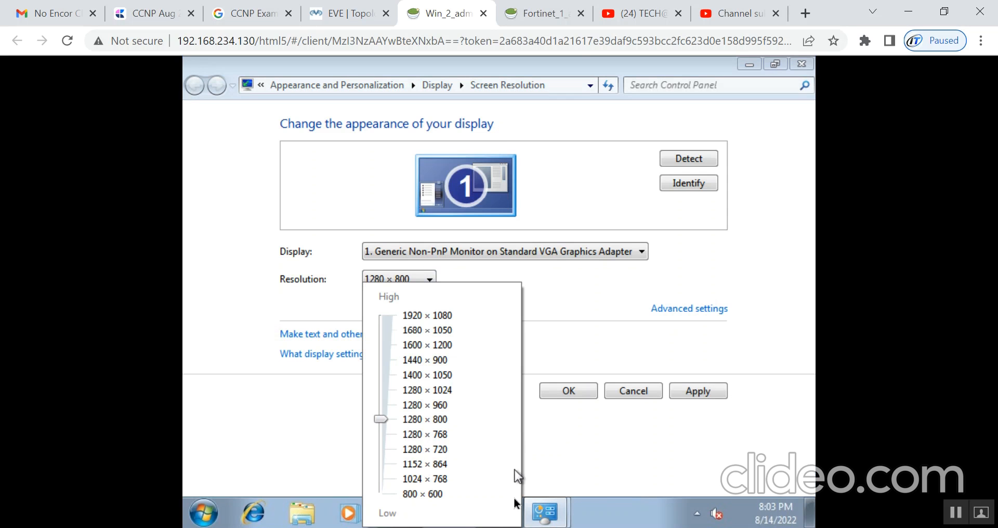
{"action": "left_click", "coordinate": [707, 392]}
{"action": "left_click", "coordinate": [569, 392]}
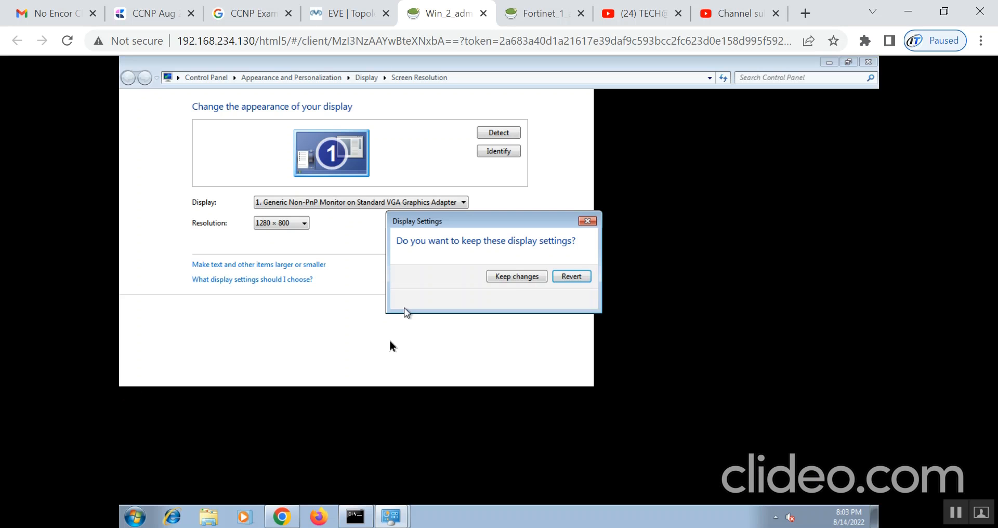
{"action": "left_click", "coordinate": [514, 277]}
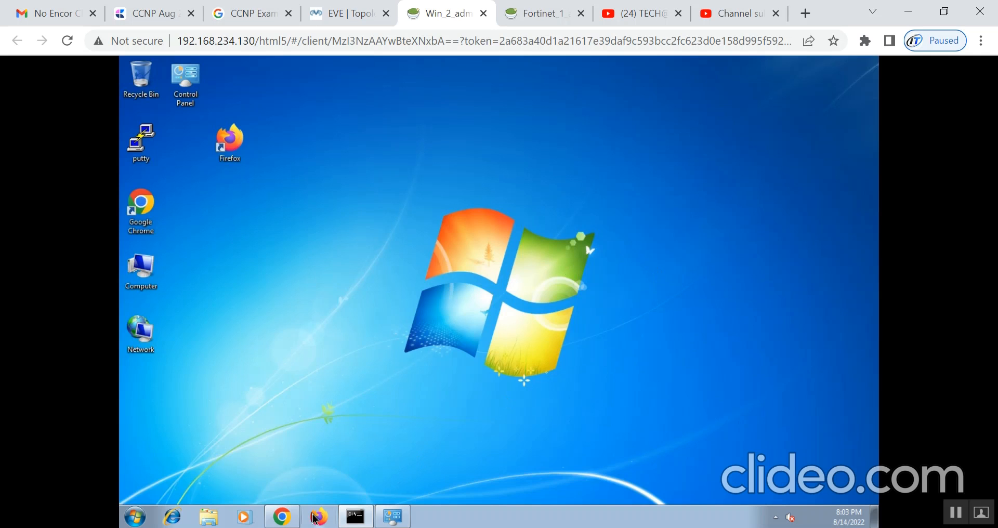
{"action": "left_click", "coordinate": [284, 520]}
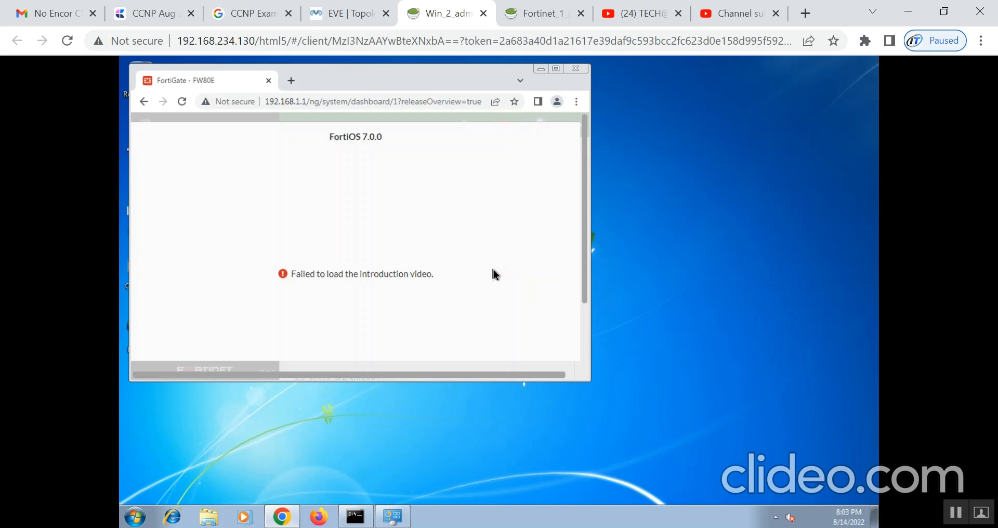
- Maximize Chrome and close the FortiOS 7.0.0 introduction with Don't show again enabled
{"action": "left_click", "coordinate": [557, 67]}
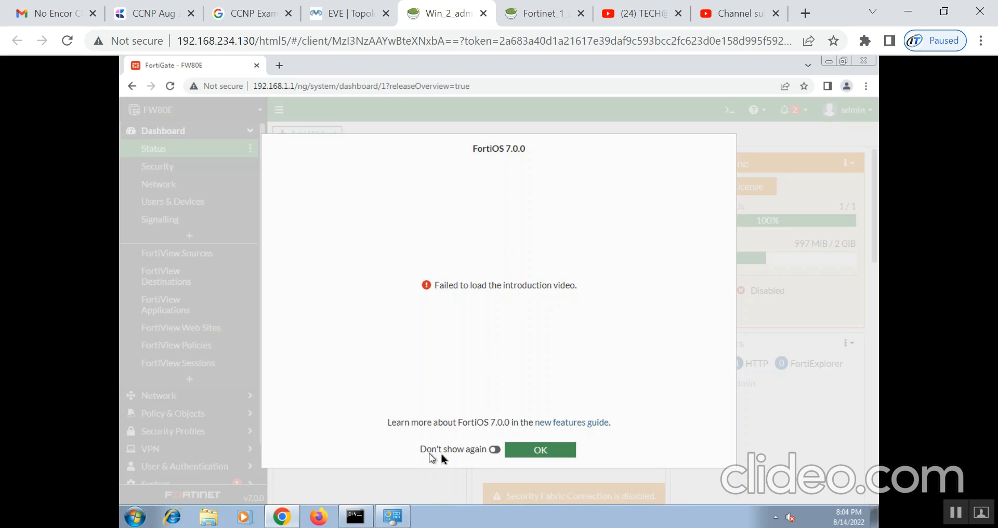
{"action": "left_click", "coordinate": [492, 450]}
{"action": "left_click", "coordinate": [545, 452]}
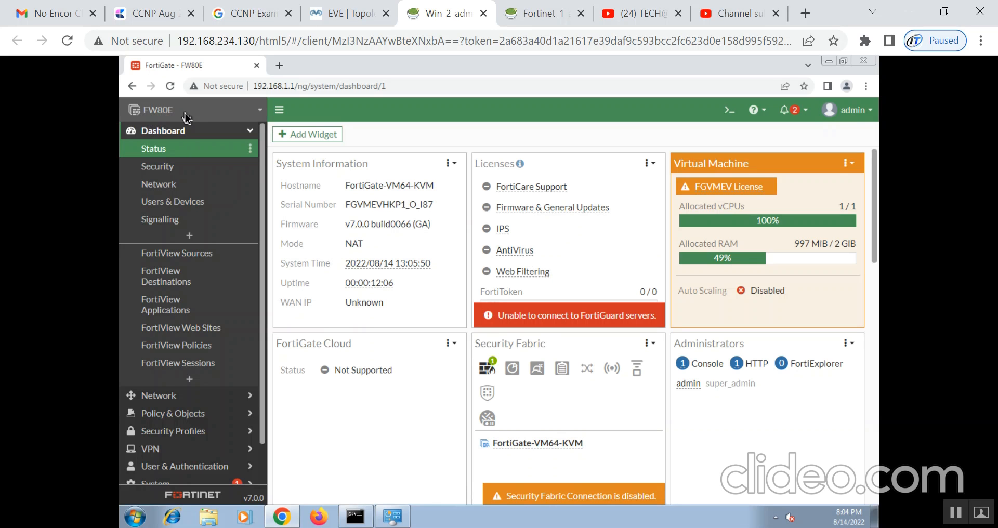
- Expand the Dashboard, Network, Policy & Objects, Security Profiles and VPN navigation sections
{"action": "left_click", "coordinate": [166, 137]}
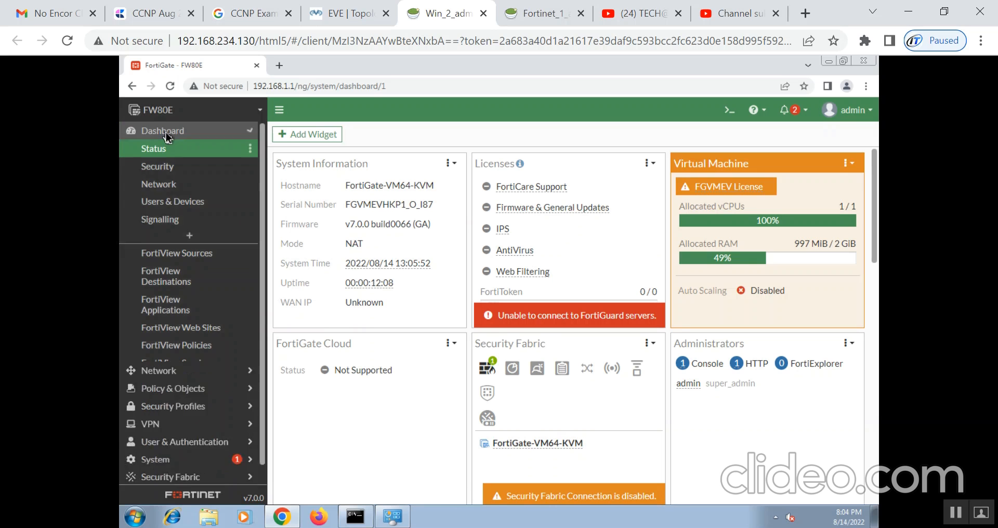
{"action": "left_click", "coordinate": [166, 136]}
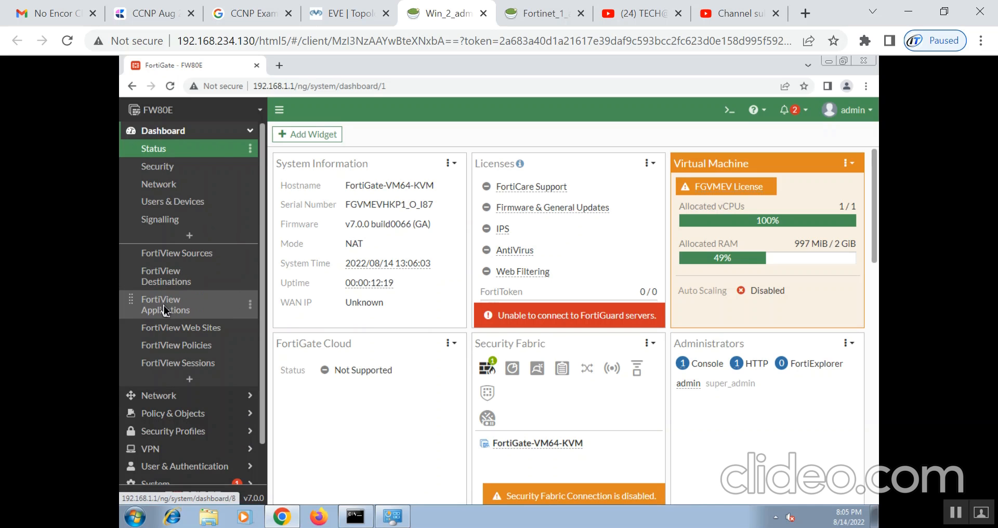
{"action": "left_click", "coordinate": [143, 400]}
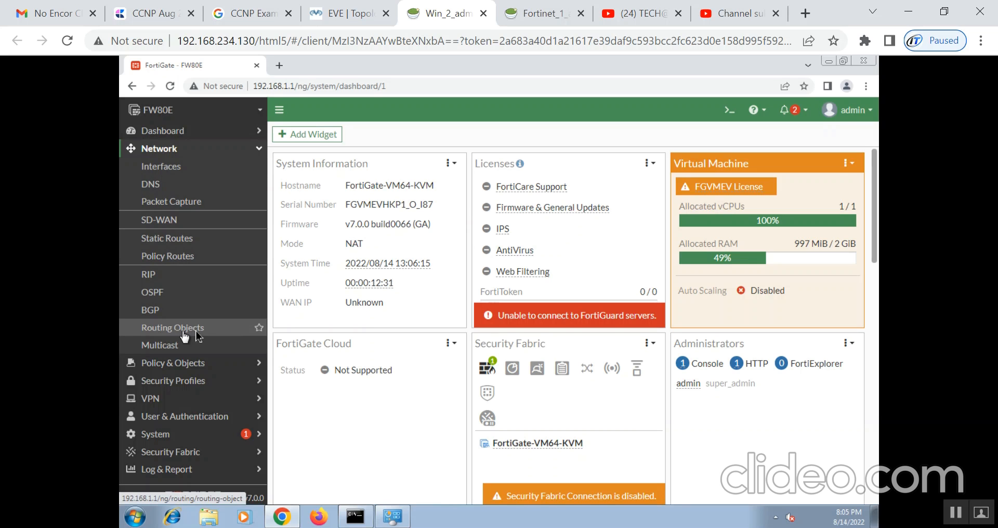
{"action": "left_click", "coordinate": [168, 367]}
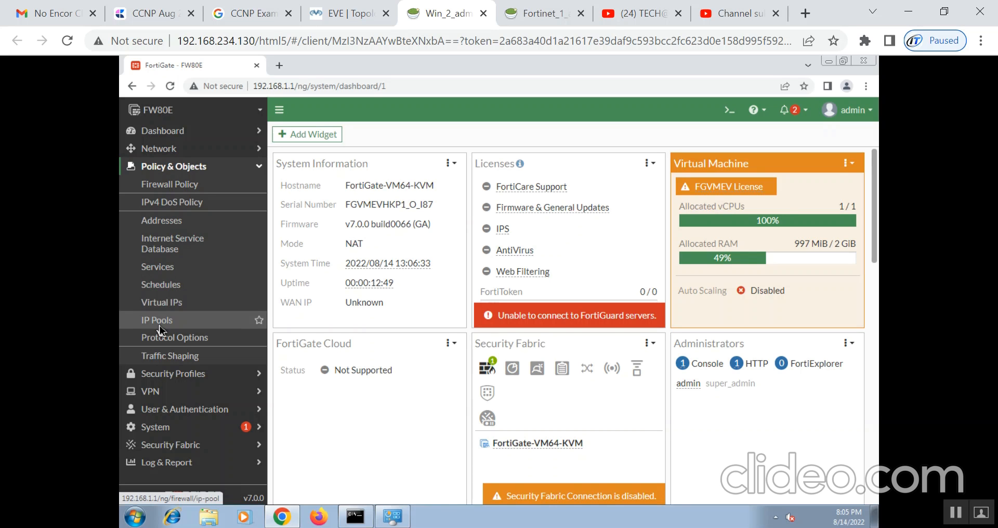
{"action": "left_click", "coordinate": [164, 380]}
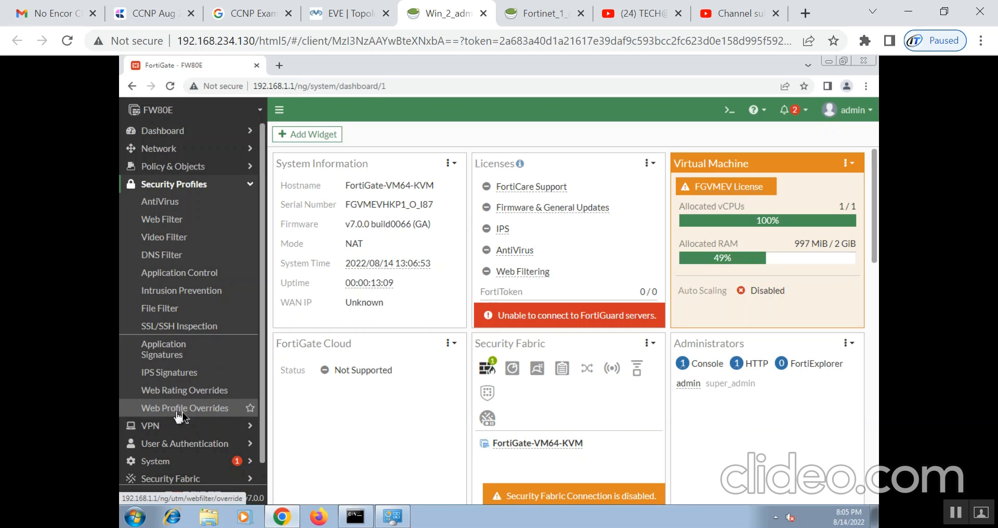
{"action": "left_click", "coordinate": [156, 425]}
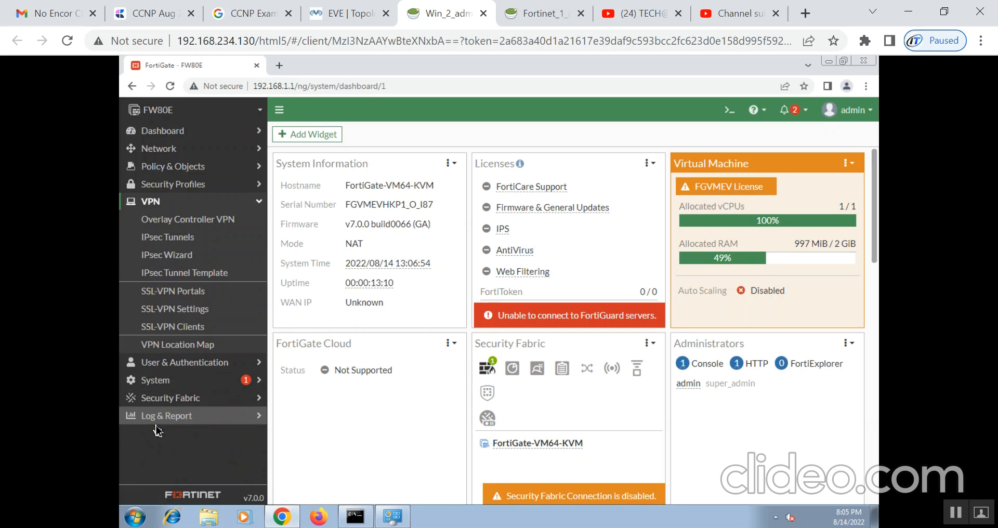